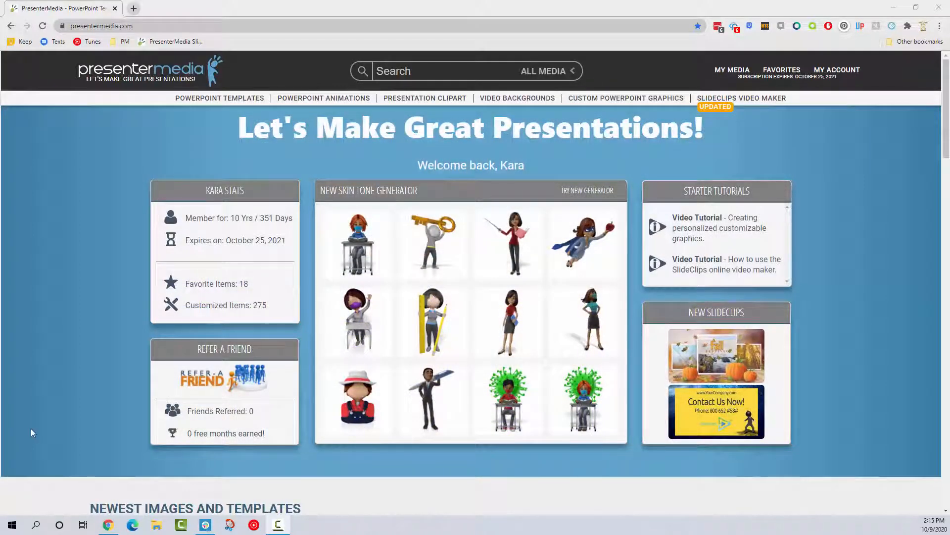
Step: Start a blank SlideClips video project in the 1:1 post format
click(757, 99)
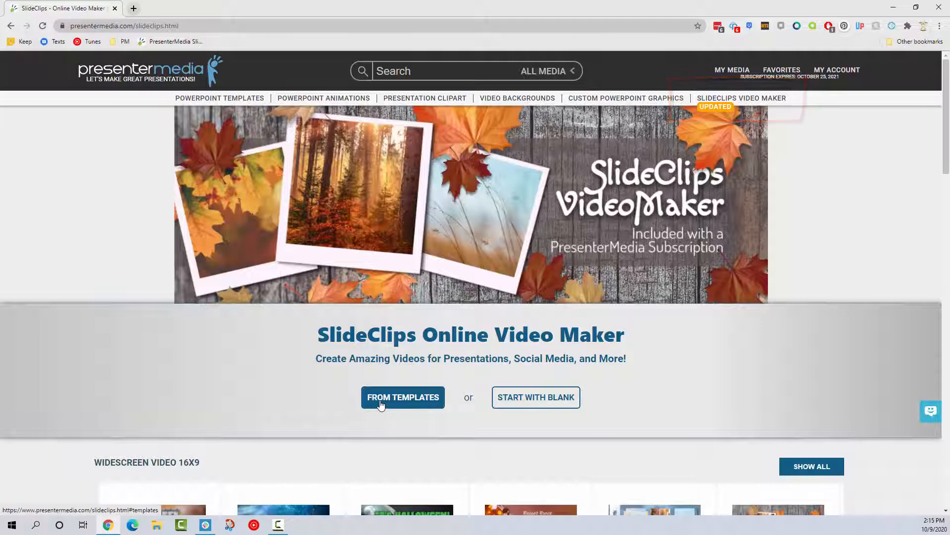
click(529, 404)
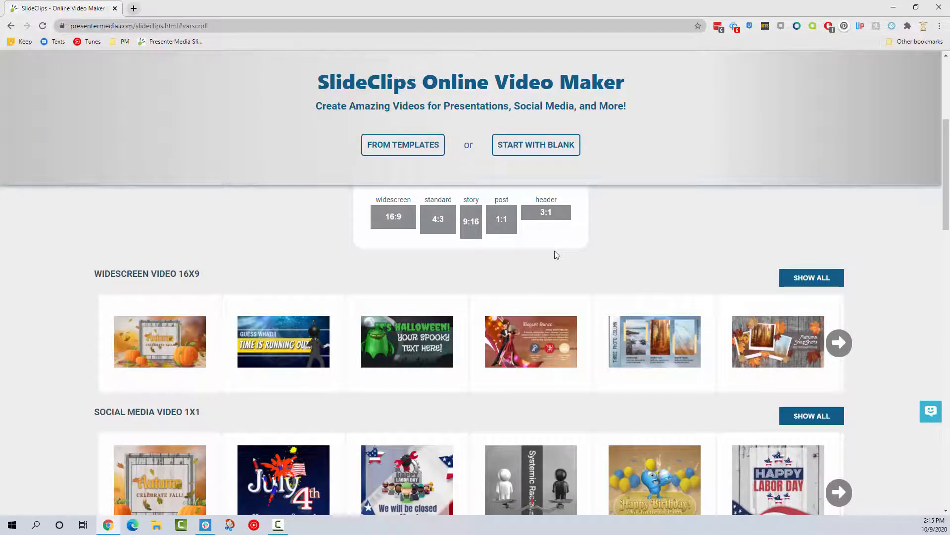
click(504, 230)
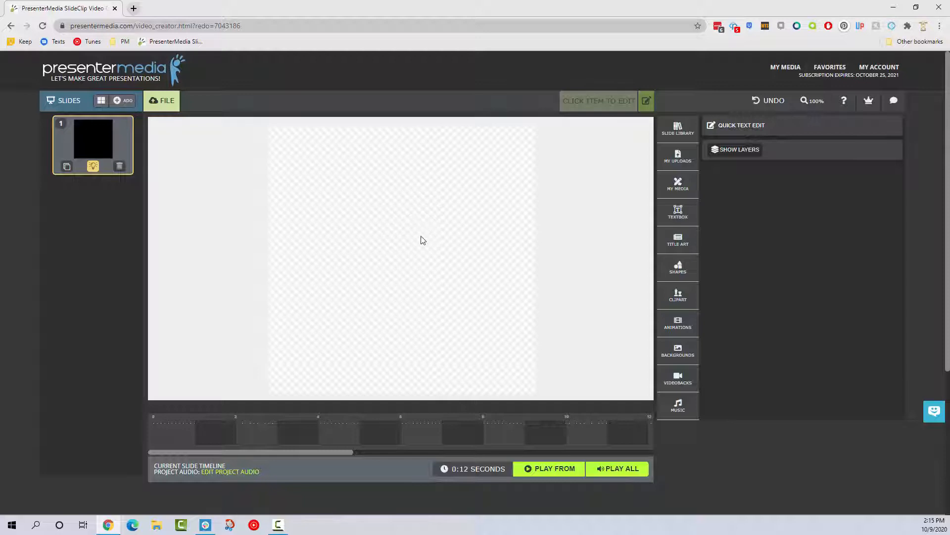
Step: Insert the blurred meadow image with the pink poppy from the backgrounds library onto the slide
click(681, 359)
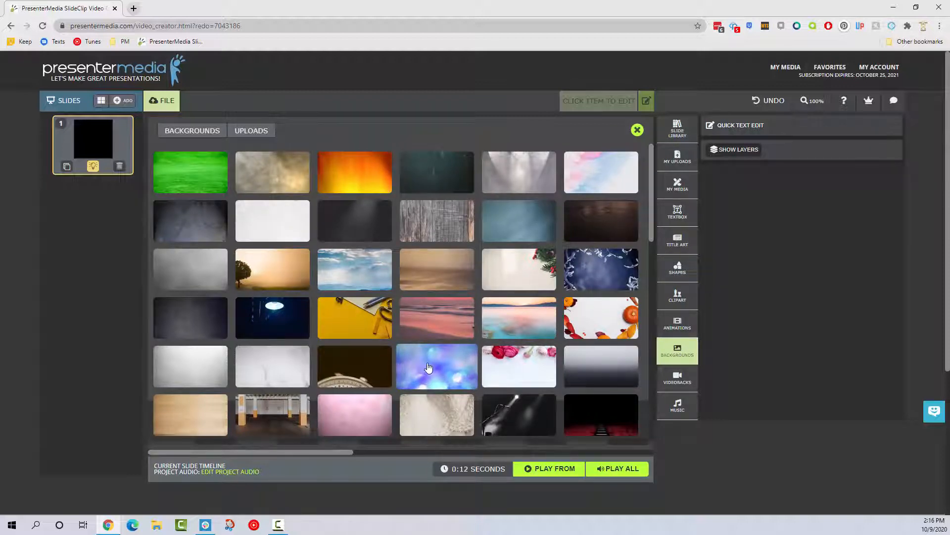
scroll(428, 368, down, 2)
scroll(419, 349, down, 2)
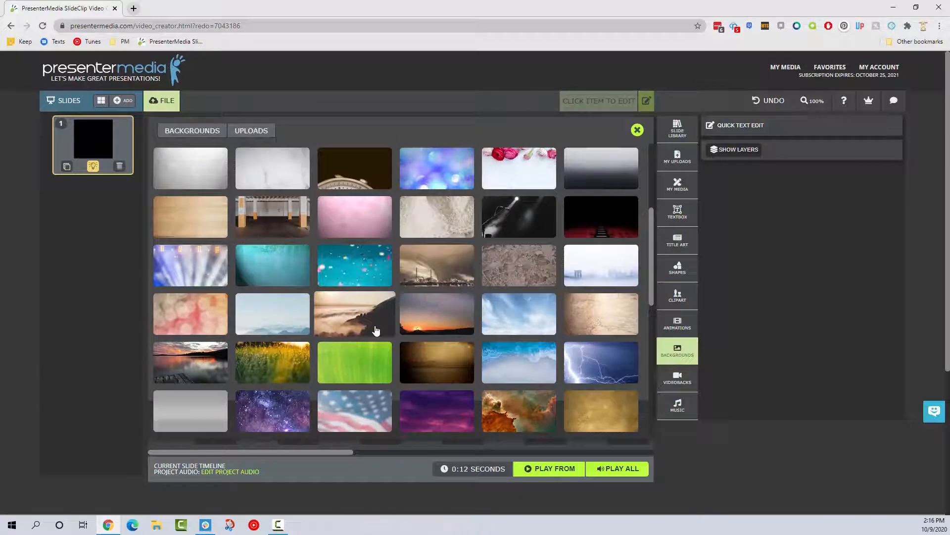
click(677, 158)
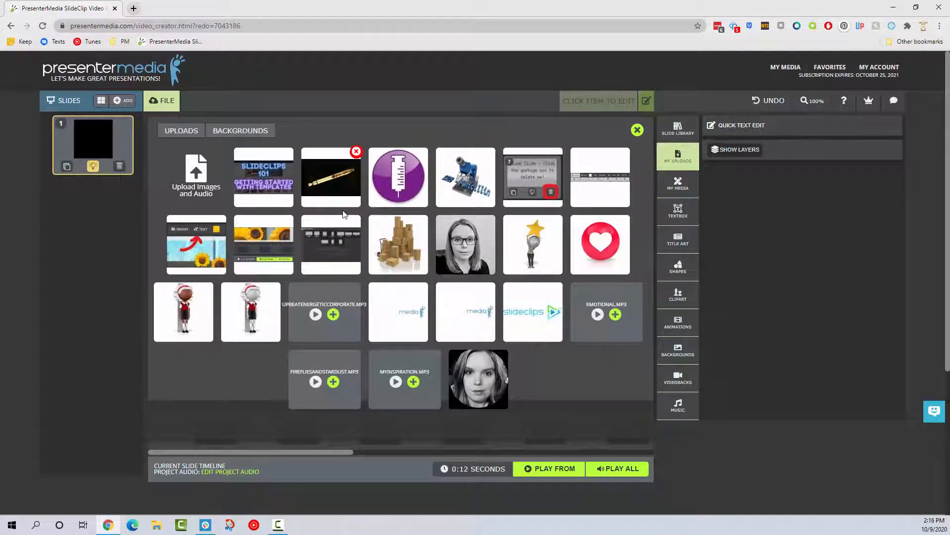
click(666, 353)
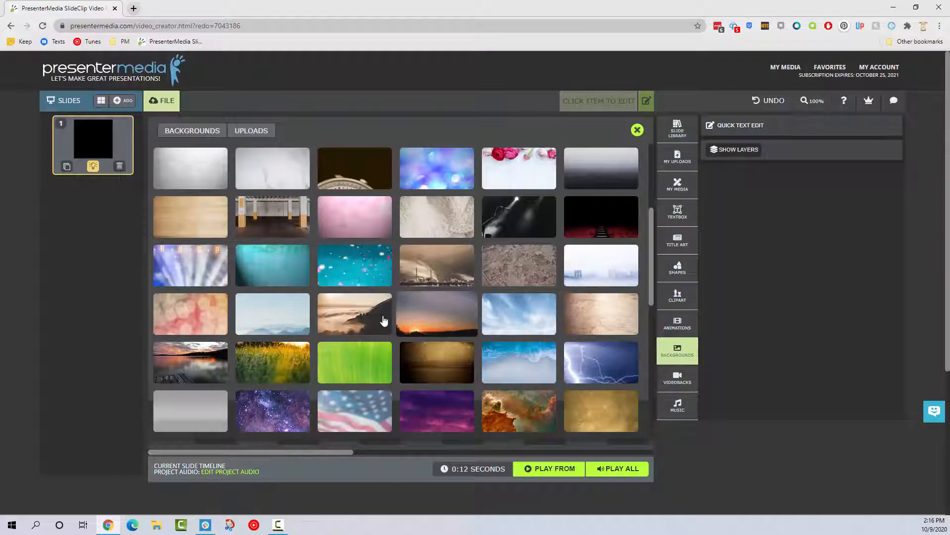
scroll(365, 320, down, 3)
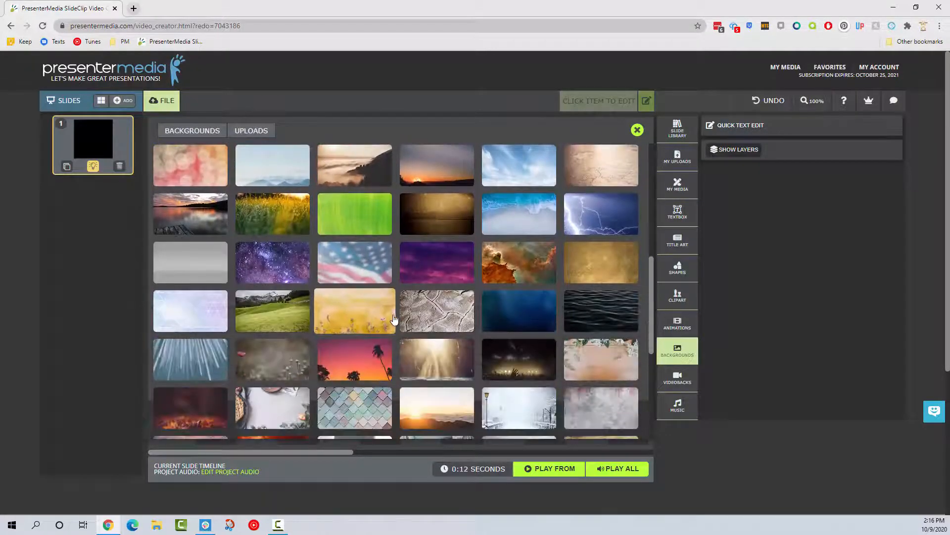
click(286, 360)
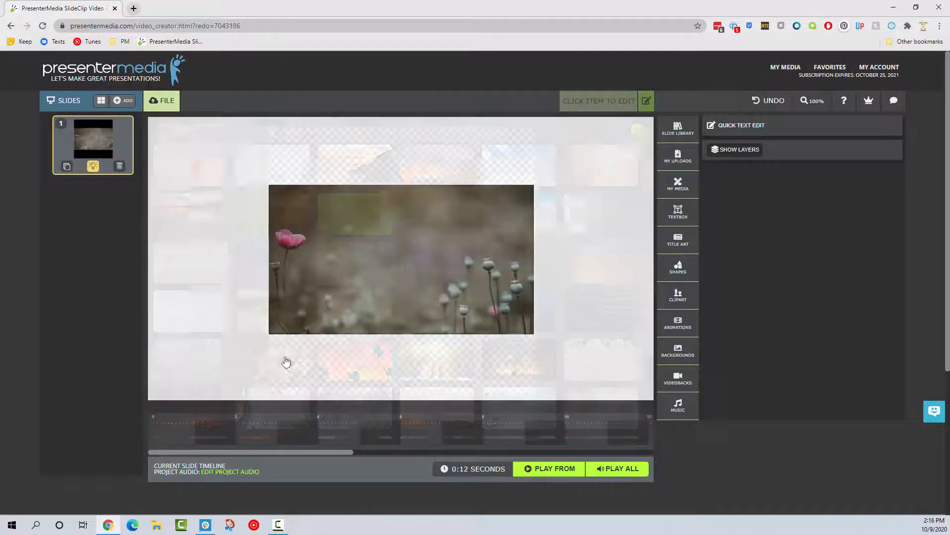
Step: Set the poppy image as the slide background so it fills the square canvas
click(356, 239)
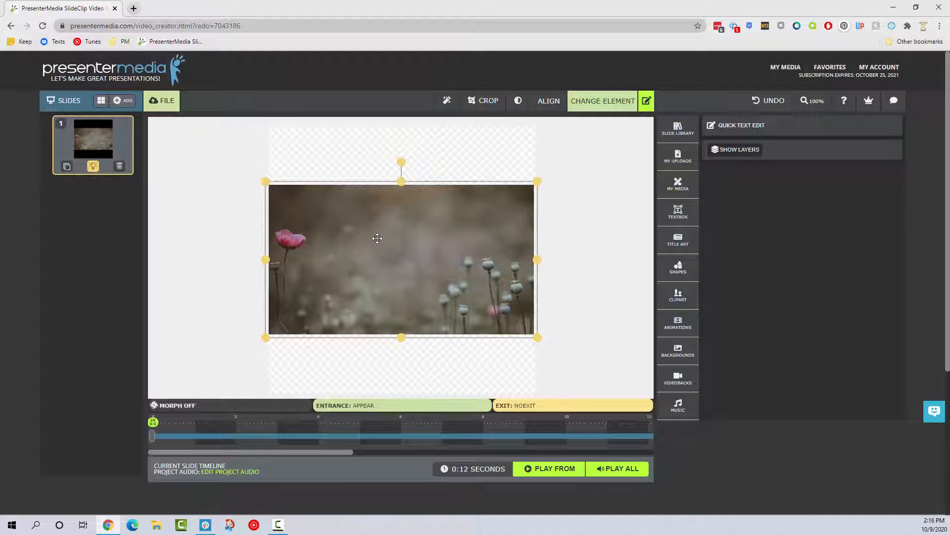
click(370, 374)
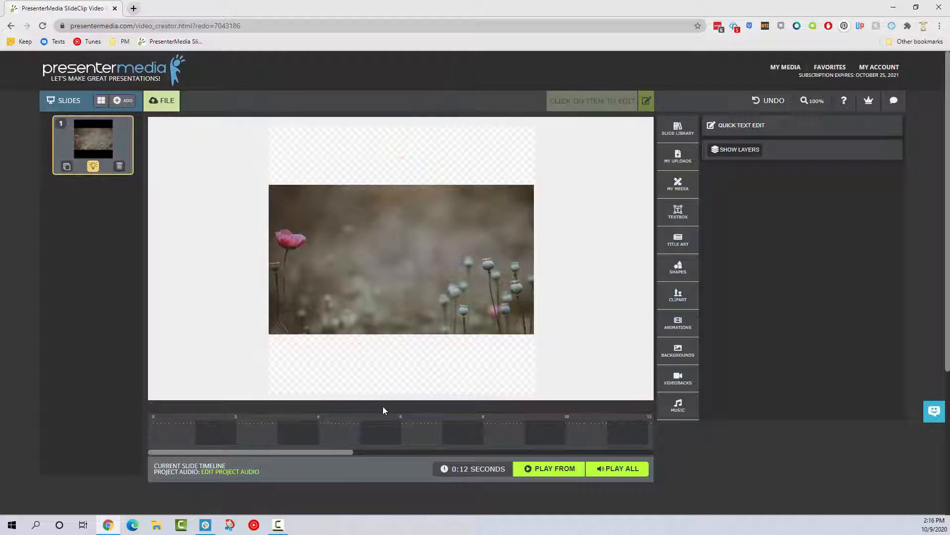
click(349, 284)
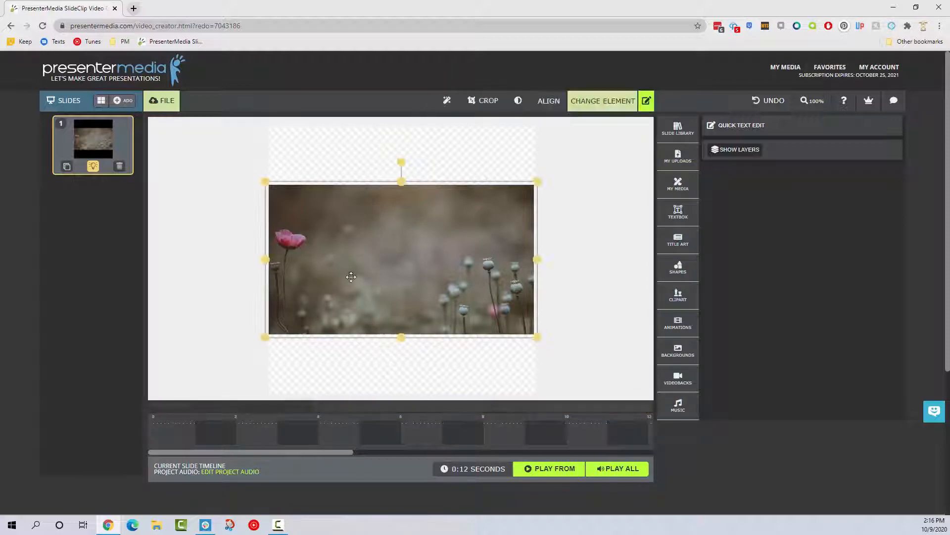
right_click(375, 247)
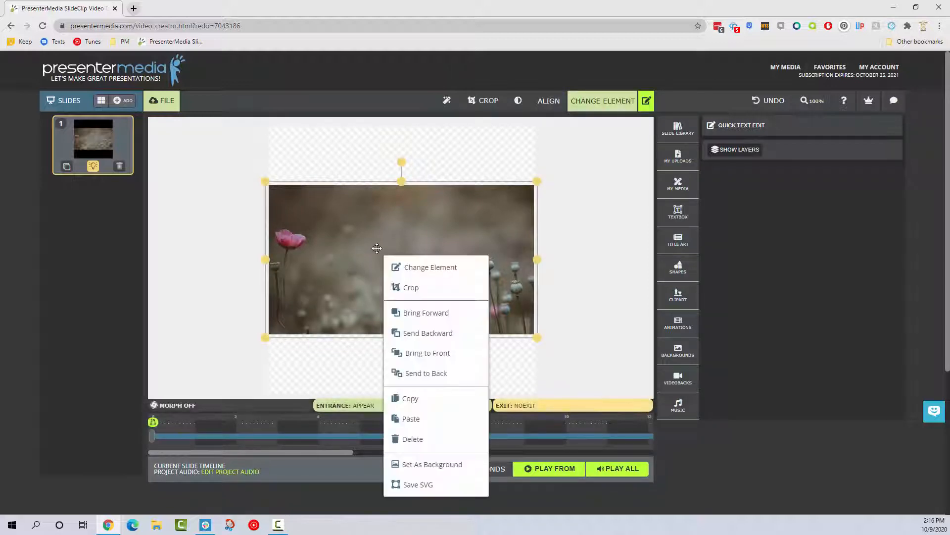
click(415, 470)
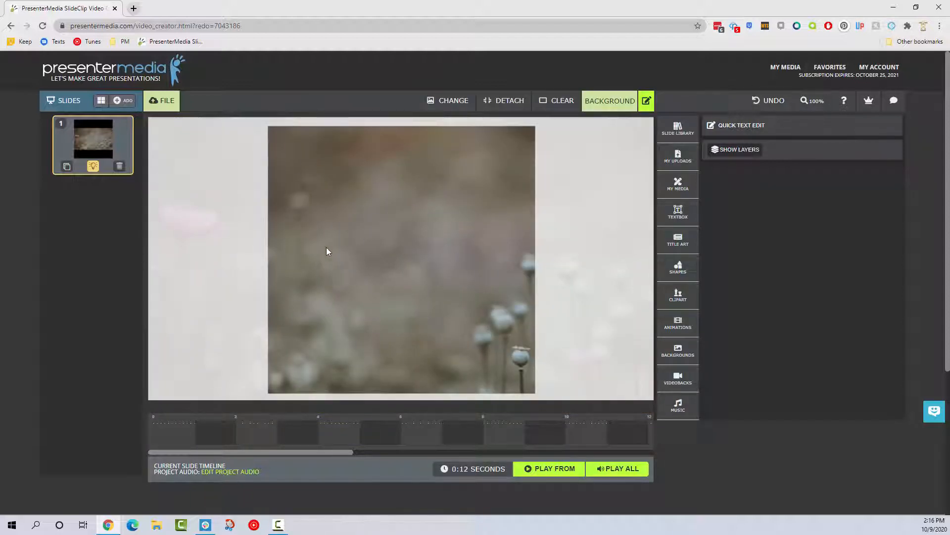
Step: Replace the slide background with the cracked-earth image from the backgrounds library
scroll(408, 285, down, 2)
scroll(406, 271, up, 2)
click(626, 102)
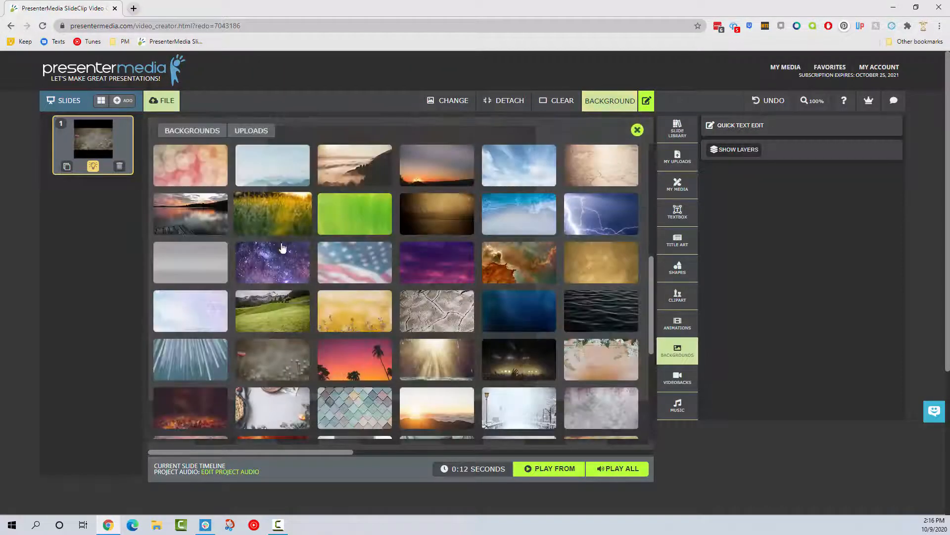
click(444, 315)
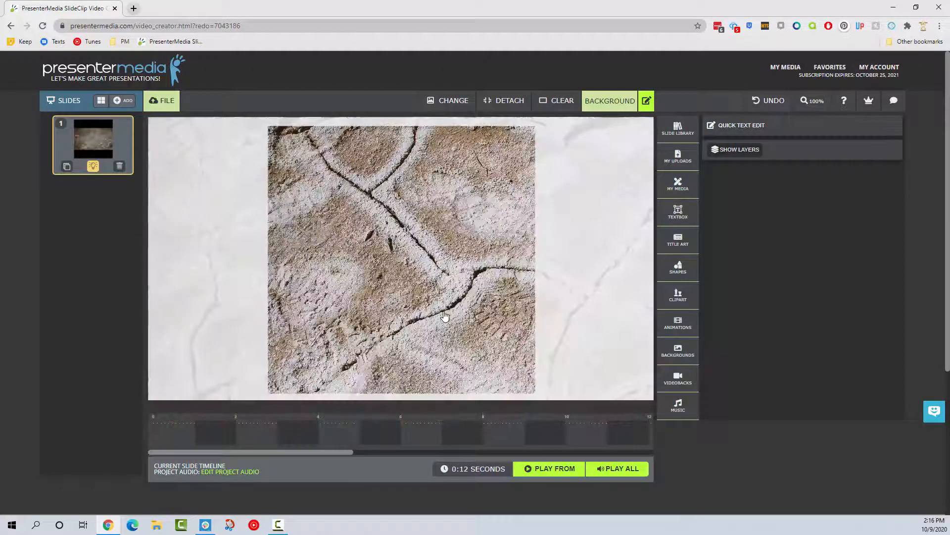
Step: Detach the cracked-earth image from the background, then enlarge and reposition it to cover the whole canvas
right_click(392, 281)
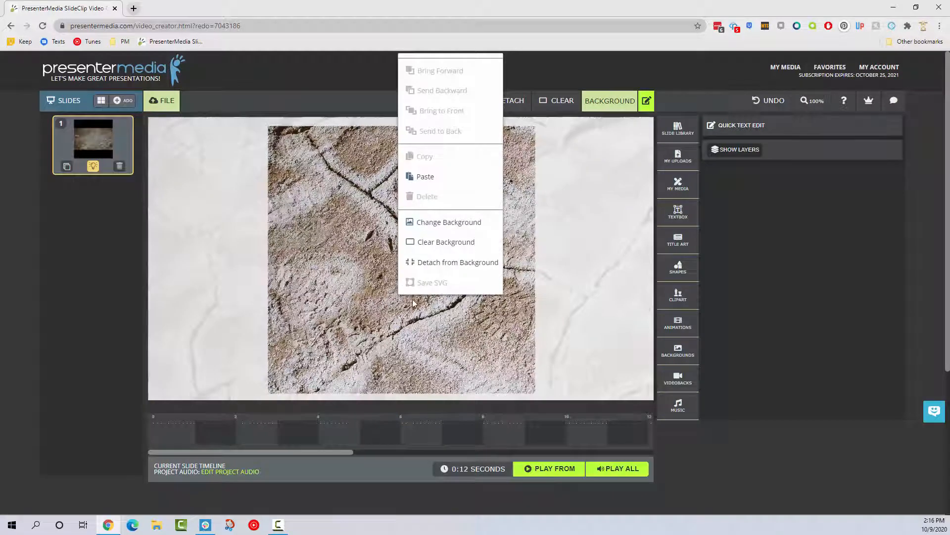
click(436, 262)
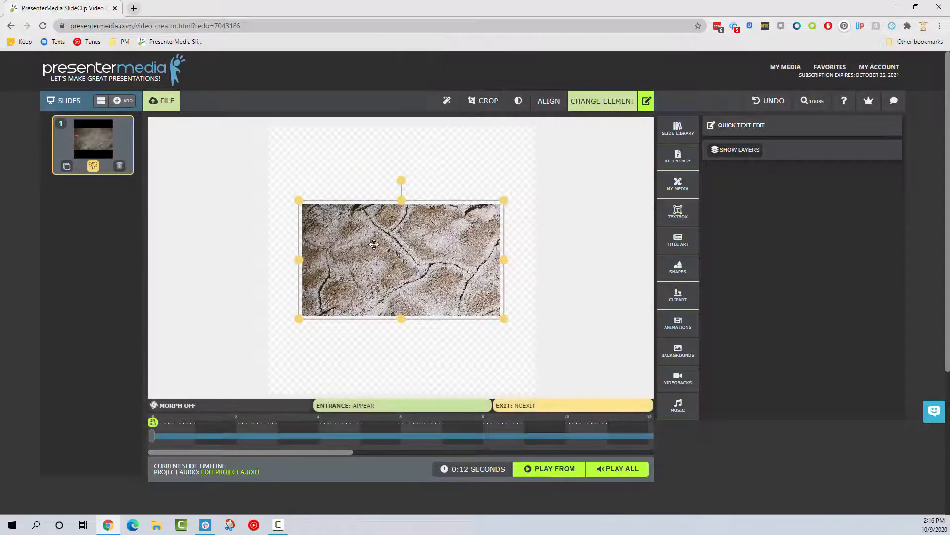
drag(500, 204, 645, 122)
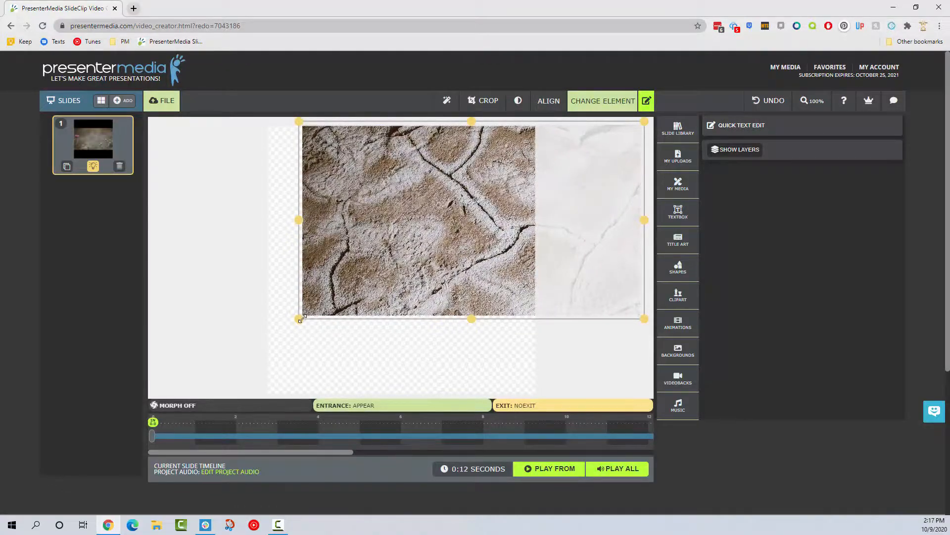
drag(299, 319, 149, 397)
drag(403, 272, 504, 278)
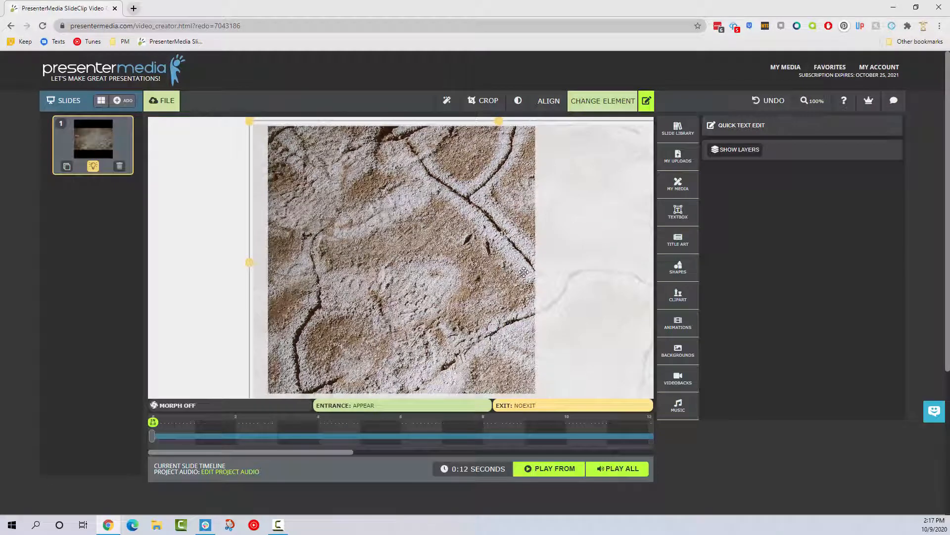
Step: Add the blurred American flag image from the backgrounds library and delete the cracked-earth image behind it
click(676, 169)
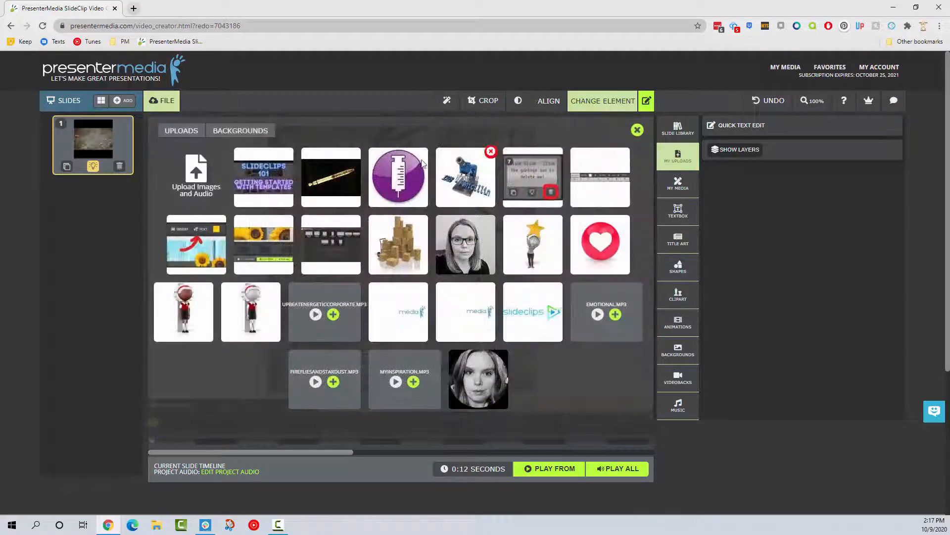
click(265, 131)
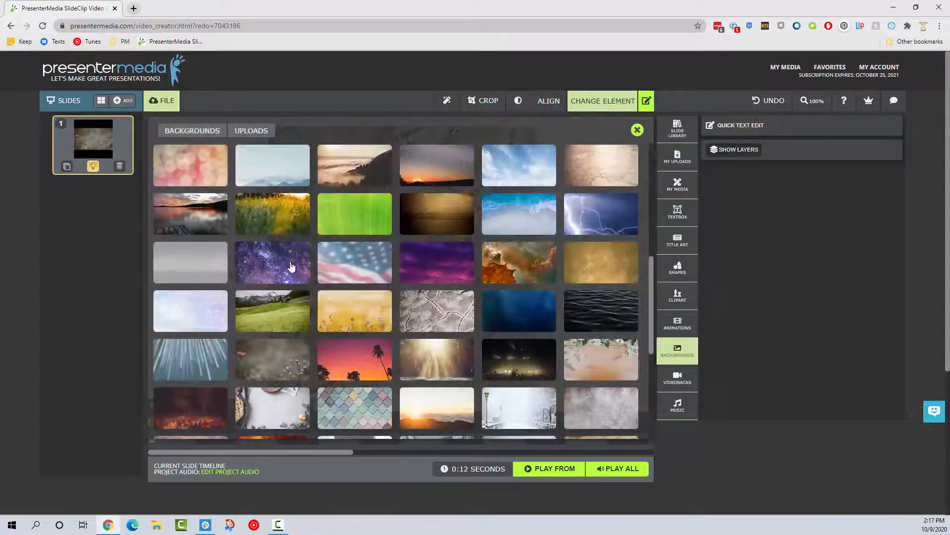
click(346, 272)
right_click(407, 160)
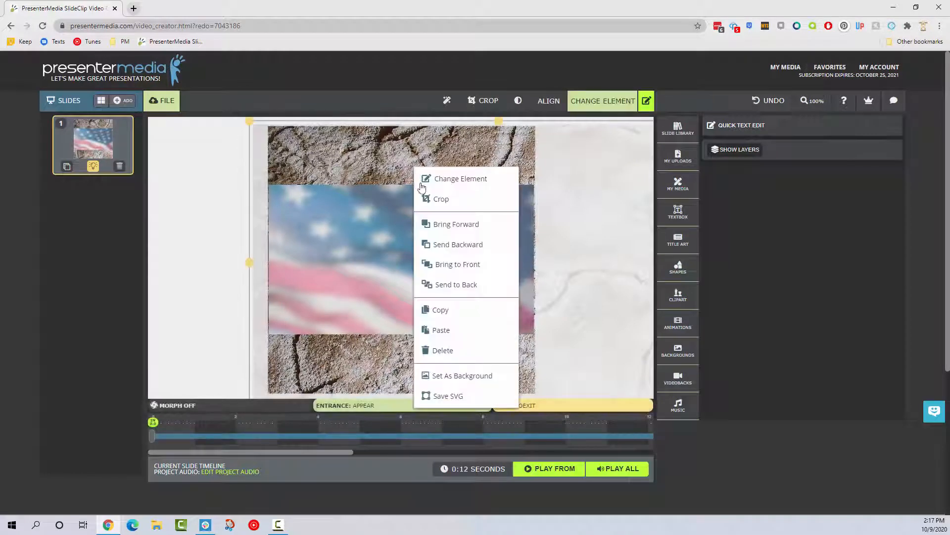
click(440, 350)
Step: Enlarge the flag image to cover the square canvas and set it as the slide background
click(397, 254)
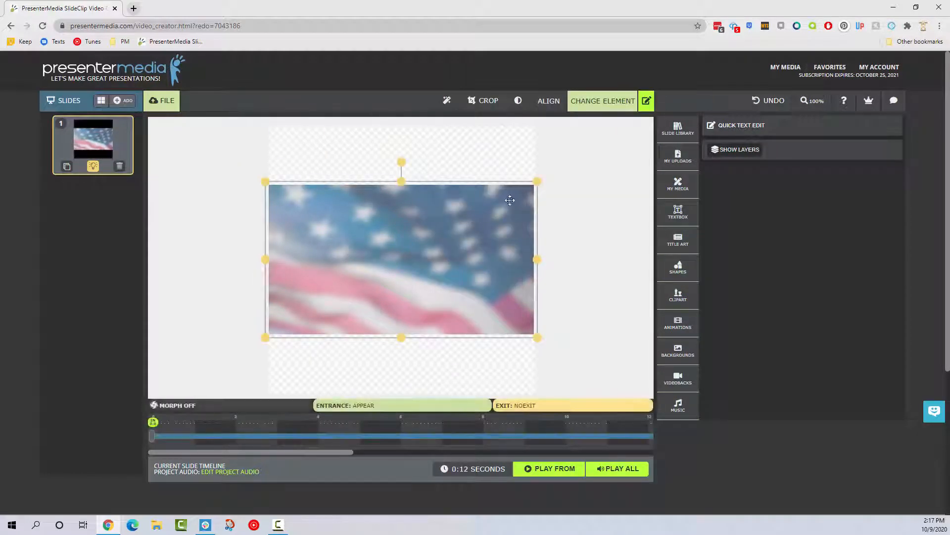
drag(537, 184, 678, 155)
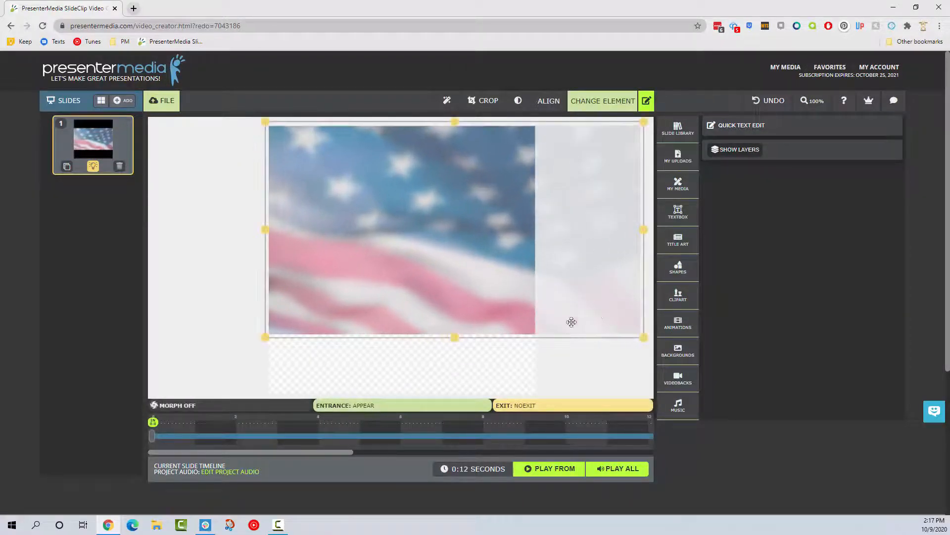
drag(254, 347, 153, 397)
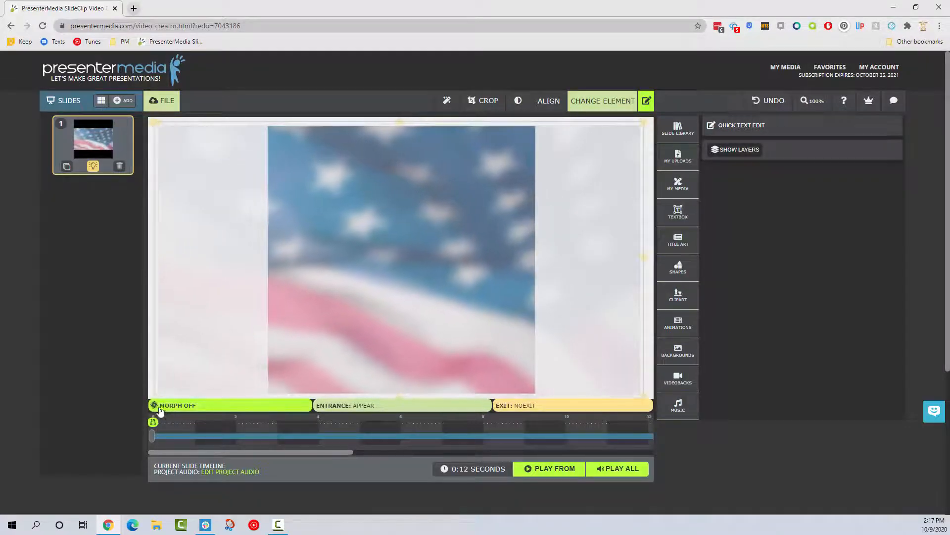
right_click(405, 225)
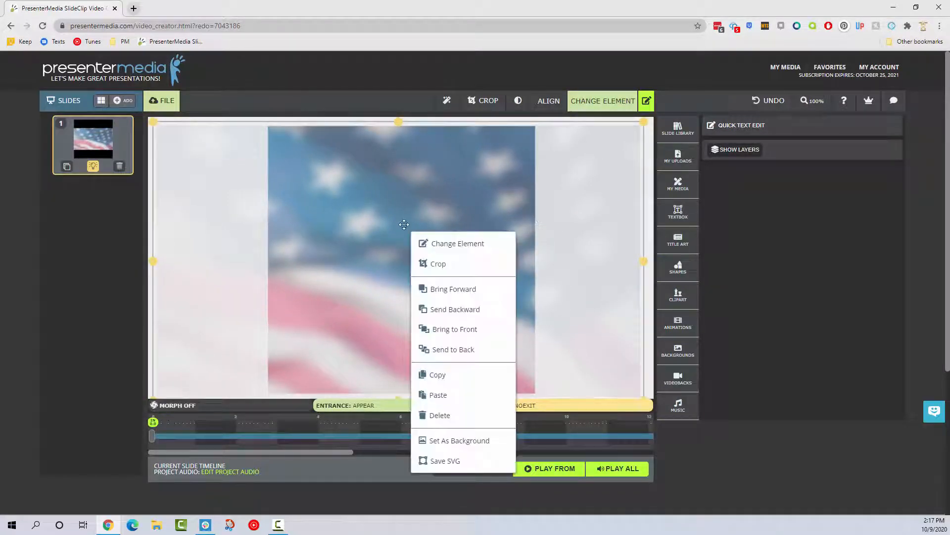
click(453, 439)
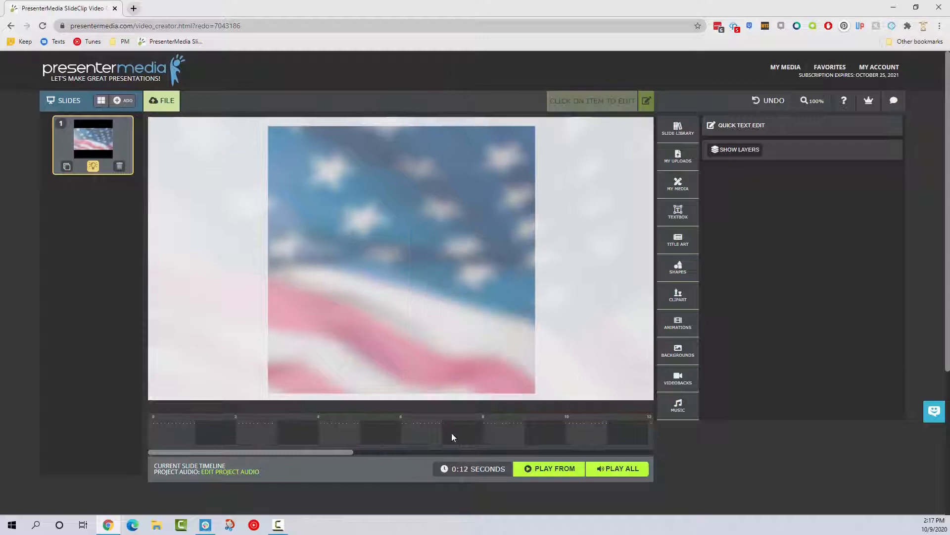
click(584, 213)
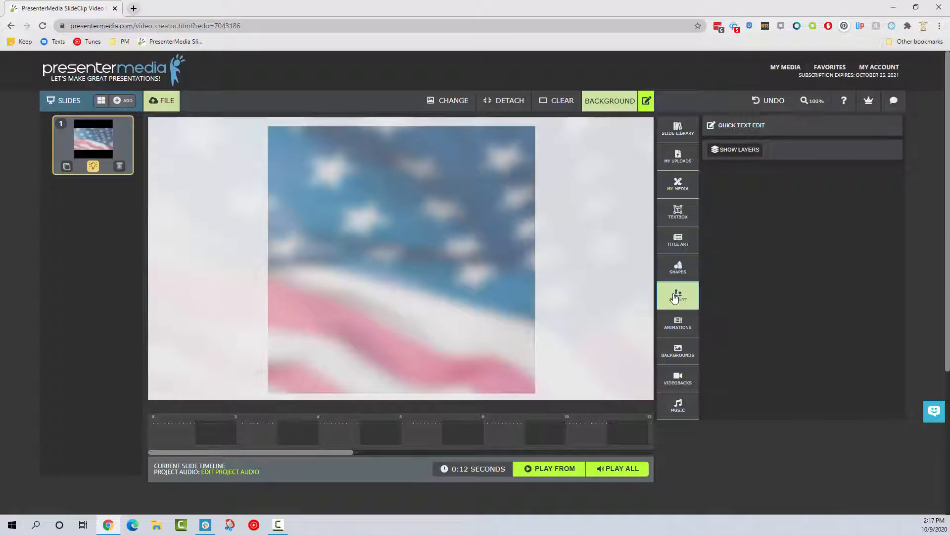
Step: Insert the "Breaking News" title art with the blue globe onto the slide
click(674, 249)
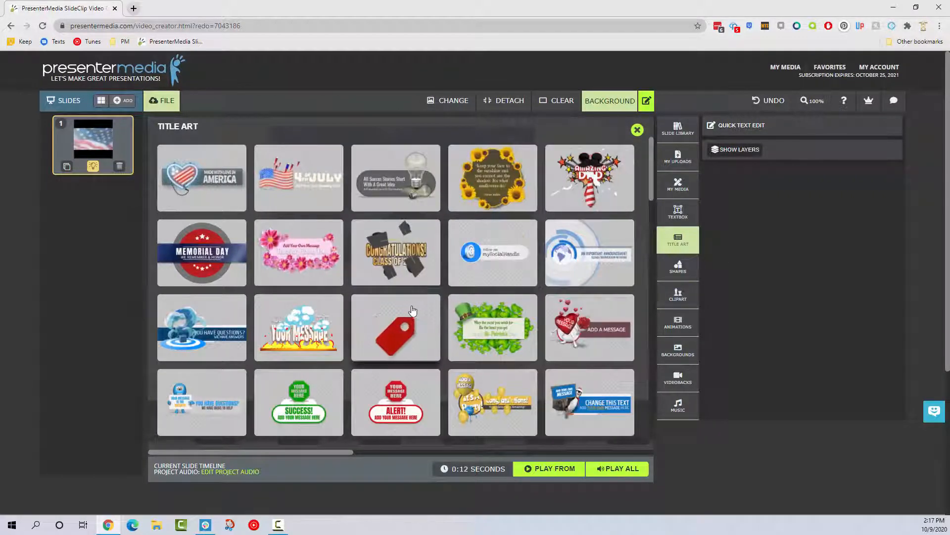
scroll(413, 310, down, 5)
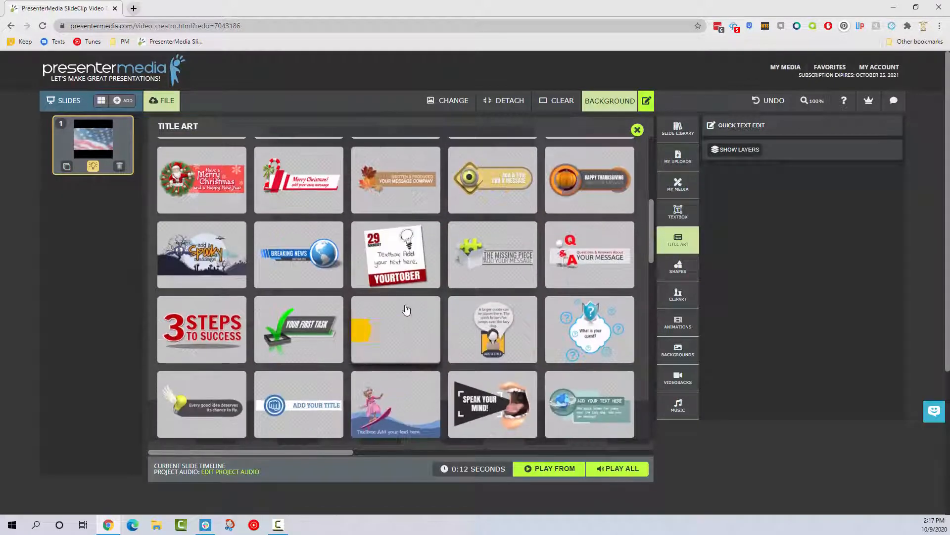
click(280, 259)
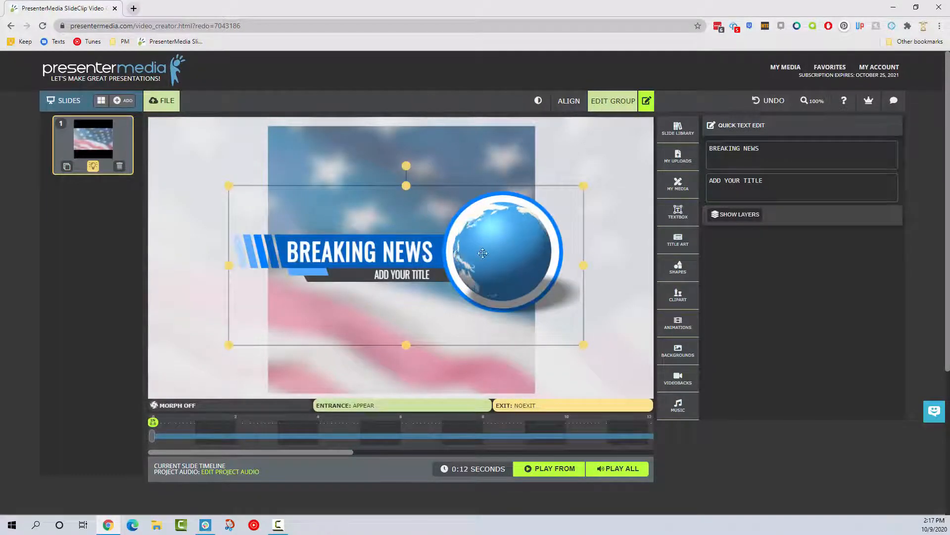
Step: Shrink the "Breaking News" title art to the canvas width and move it to the upper part of the slide
drag(584, 185, 530, 208)
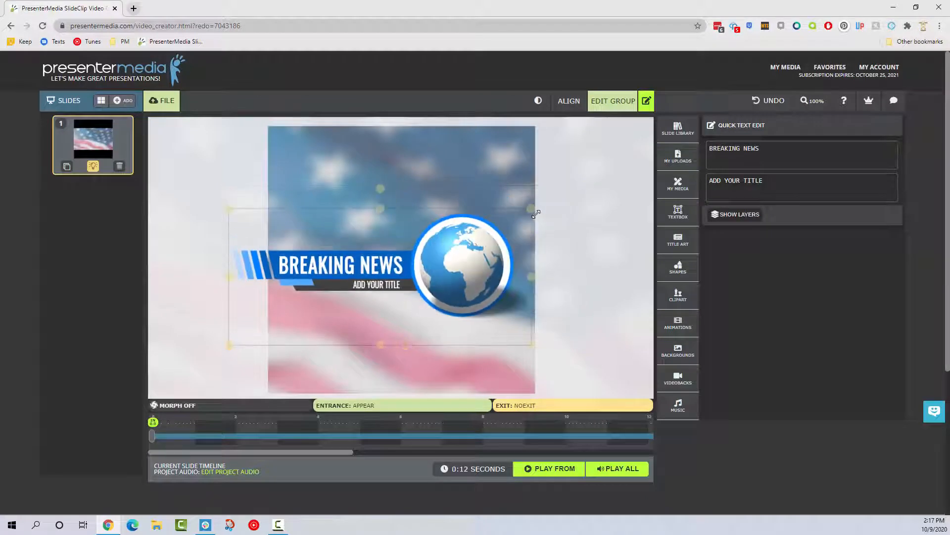
drag(230, 207, 270, 227)
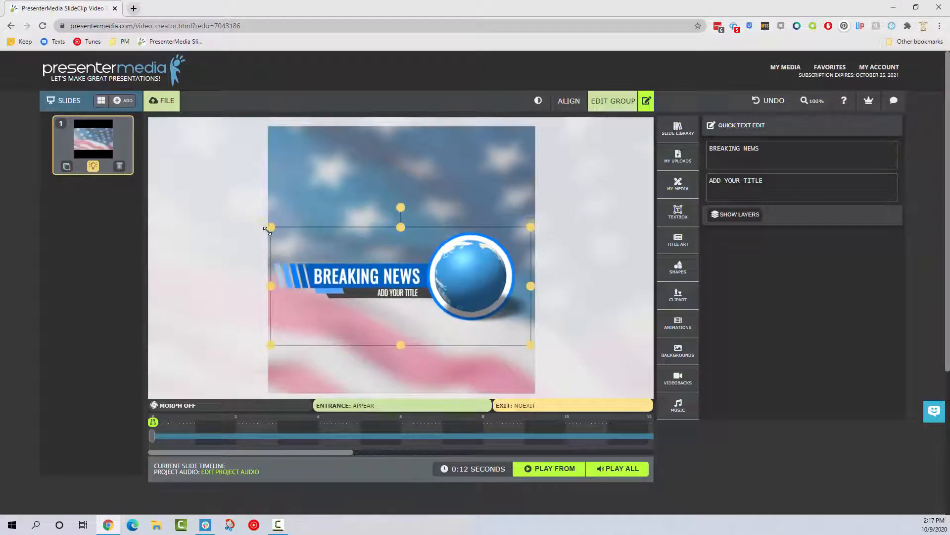
drag(354, 275, 353, 186)
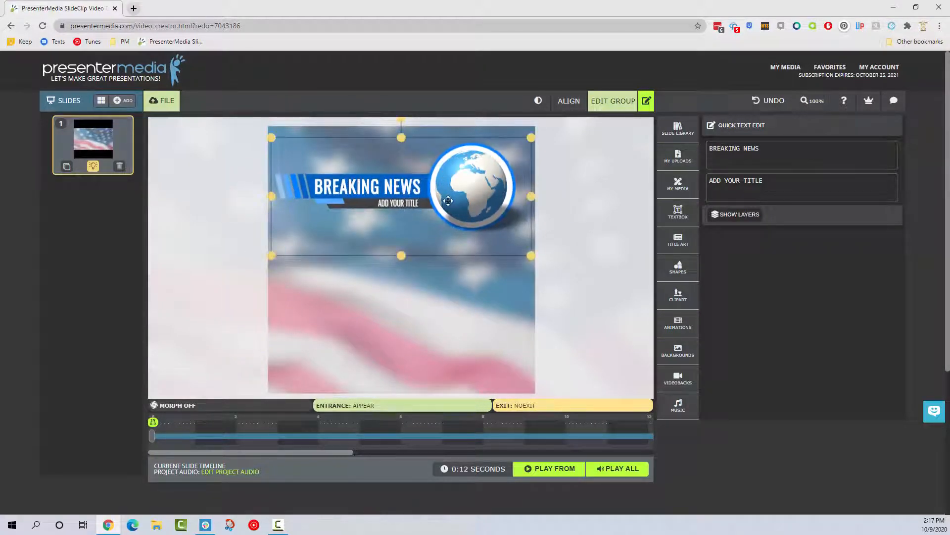
Step: Replace the "ADD YOUR TITLE" line in the title art with "SLIDECLIPS 1.8 LAUNCHES!" and leave group editing
double_click(398, 200)
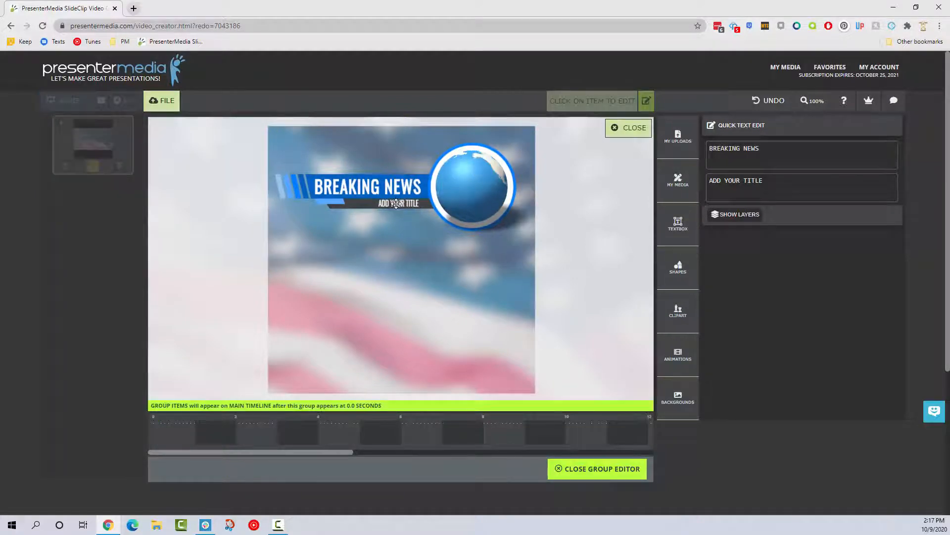
click(396, 203)
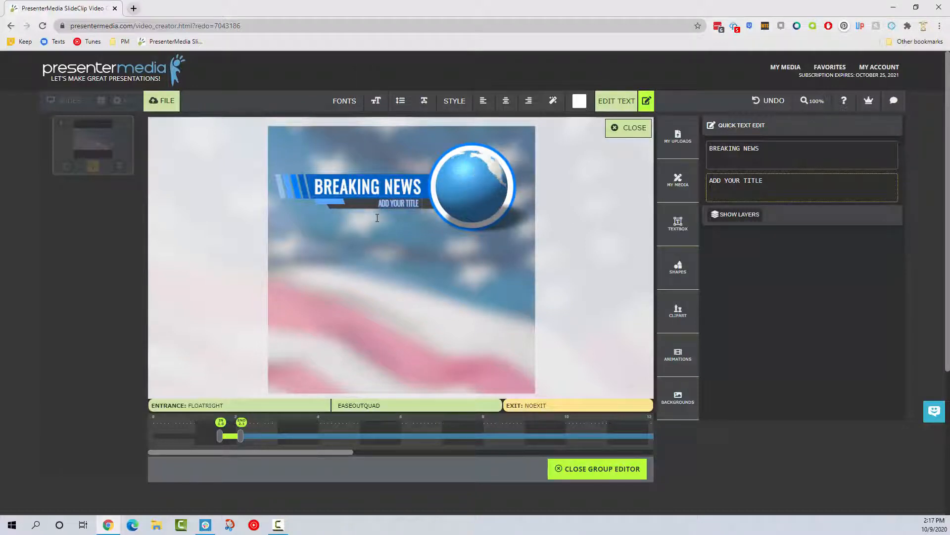
key(ctrl+a)
text(SLID)
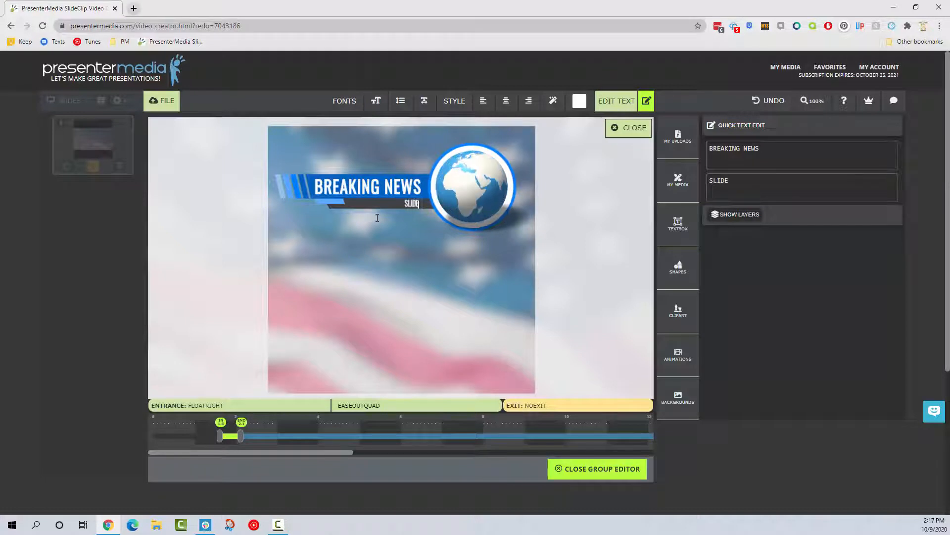
text(ECLIPS 1.)
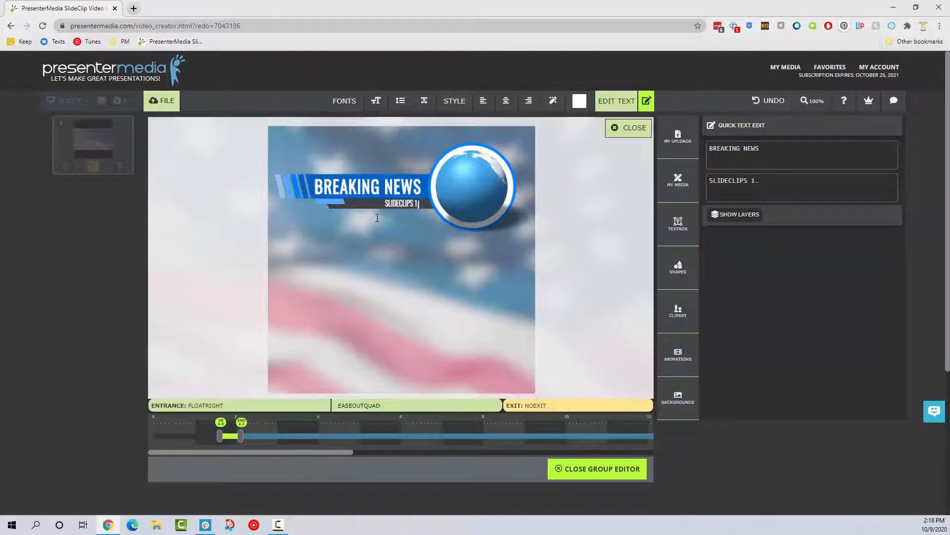
text(8 LAUNCHES!)
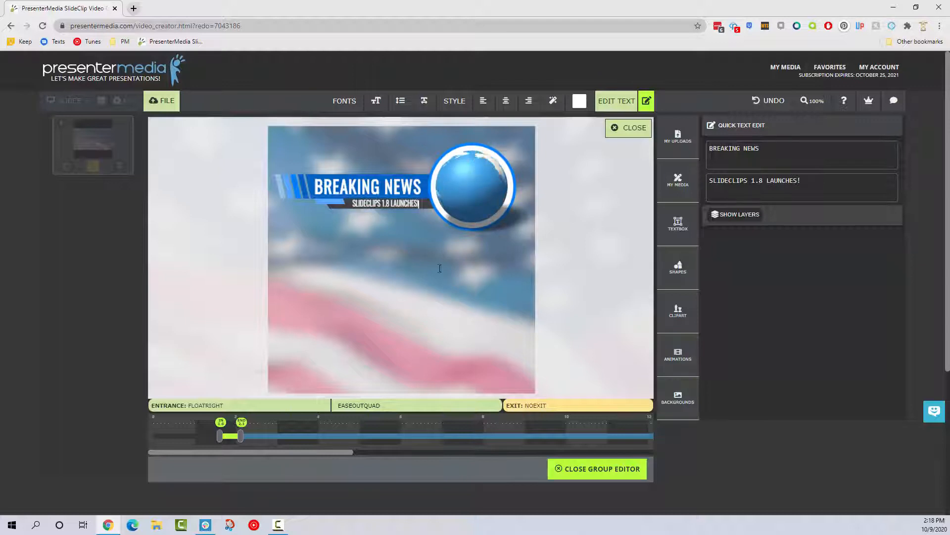
click(420, 277)
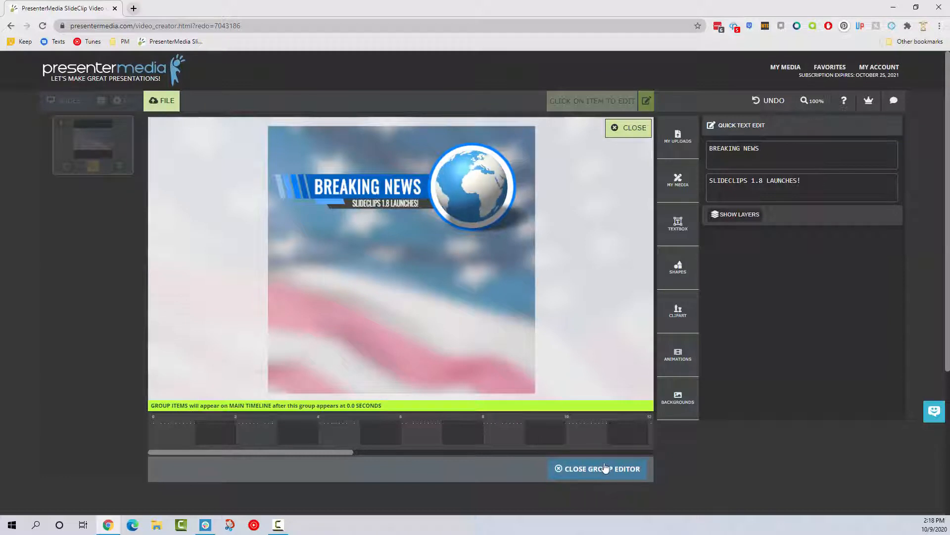
click(635, 129)
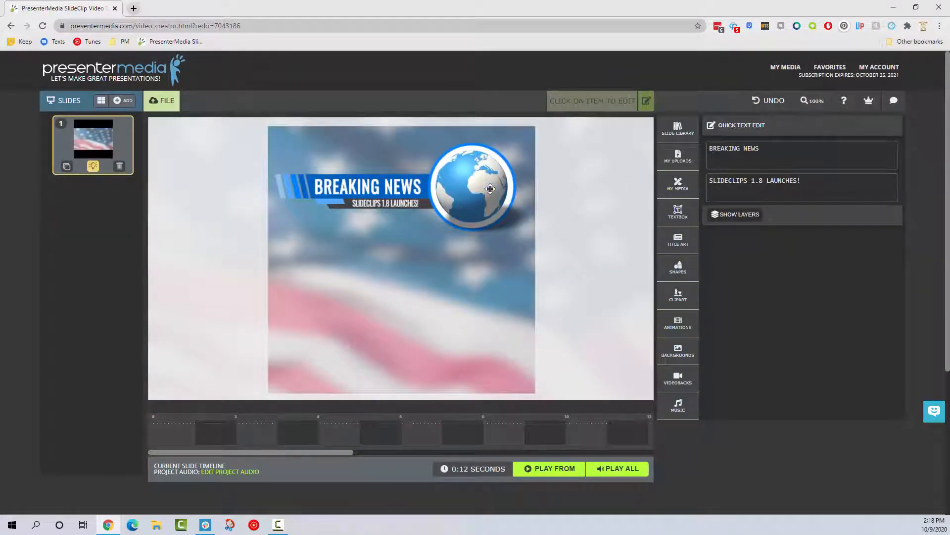
click(451, 191)
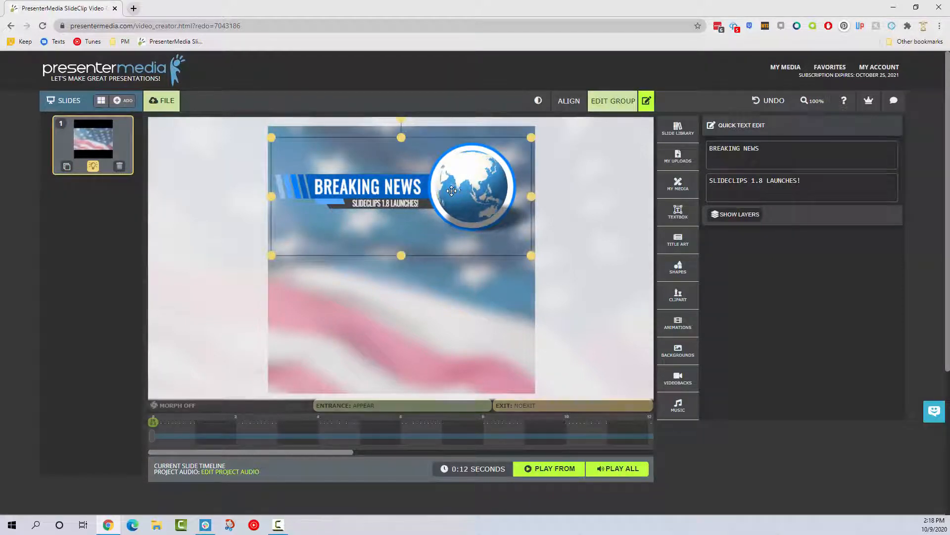
click(546, 192)
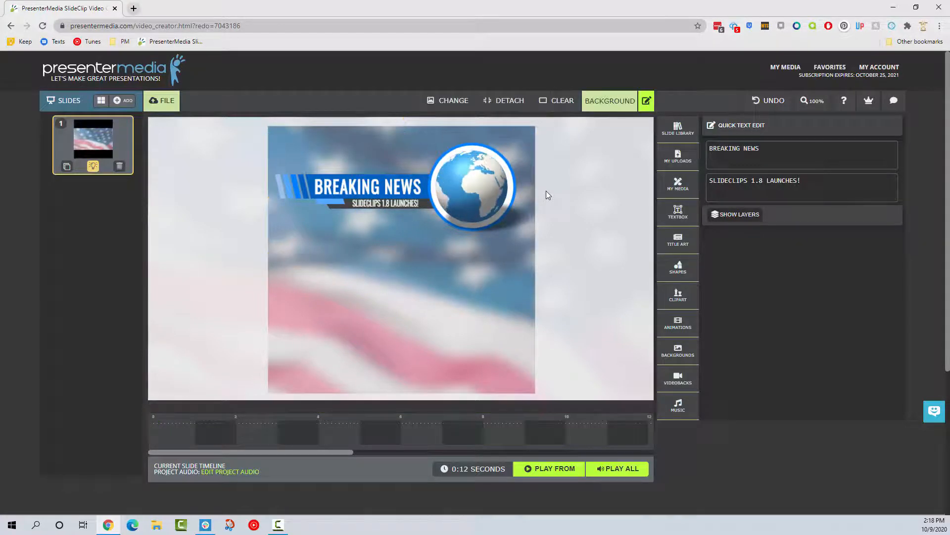
click(480, 202)
click(502, 220)
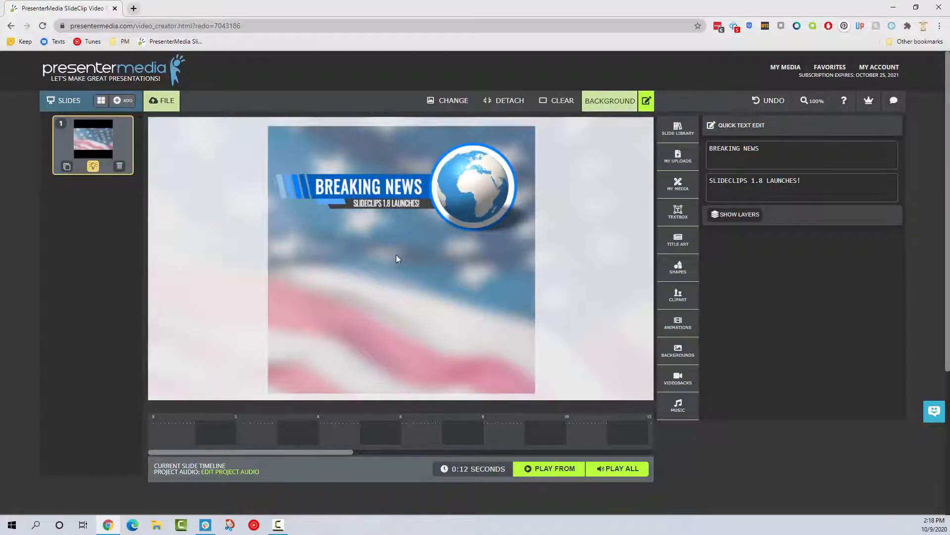
Step: Search the clipart library for "patriotic"
click(678, 295)
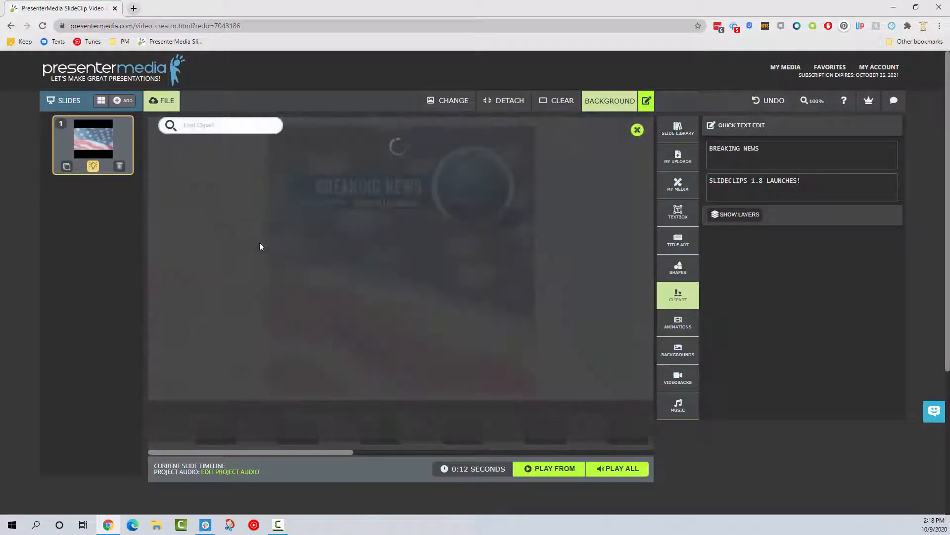
click(225, 119)
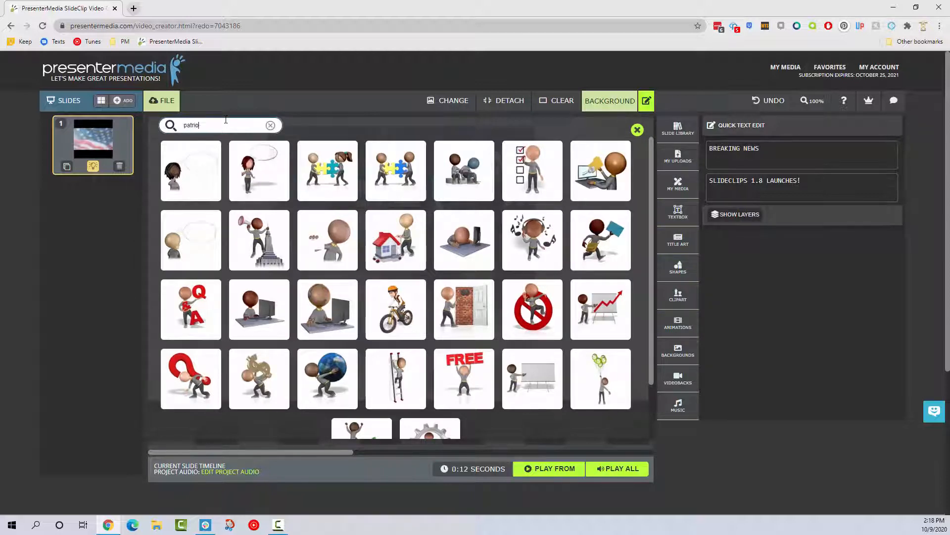
key(Return)
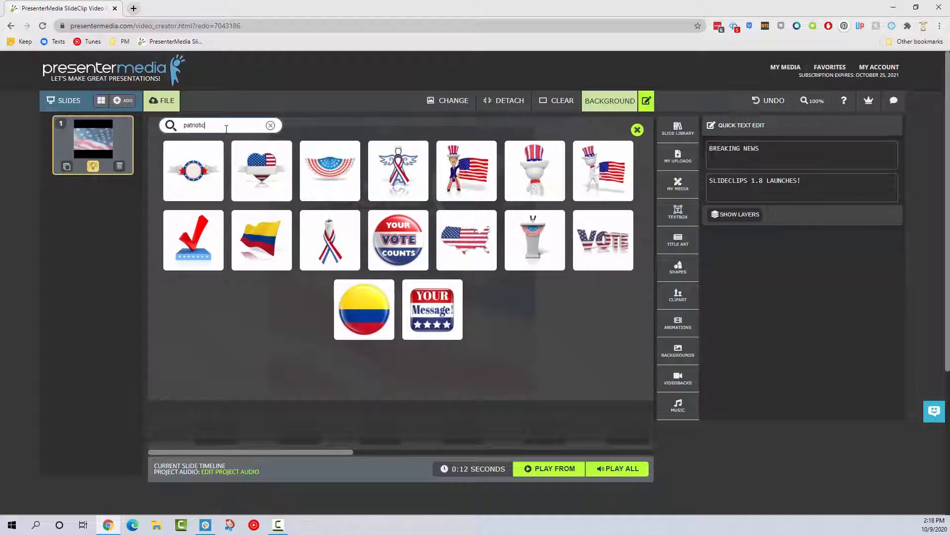
Step: Search the clipart library for "news" and add the customizable newspaper graphic with the city skyline to the slide
drag(225, 126, 97, 125)
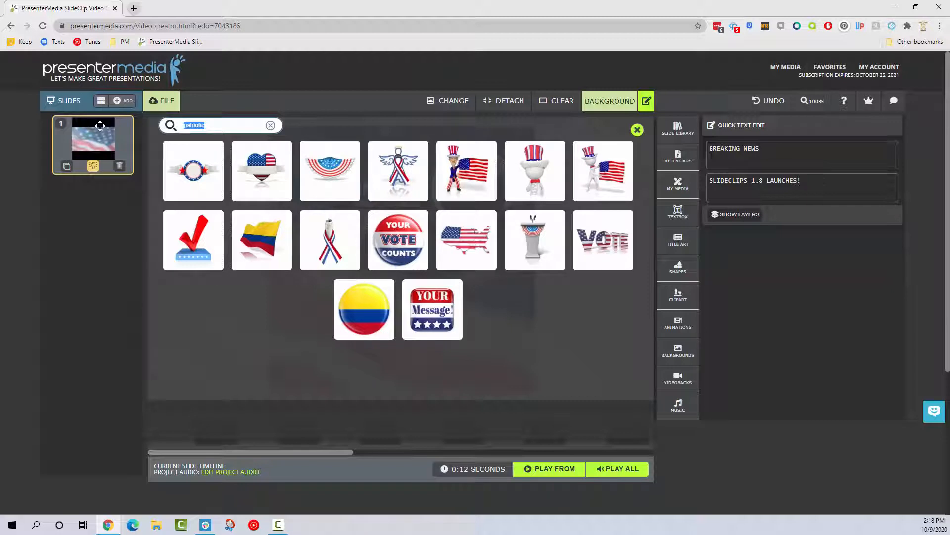
text(news)
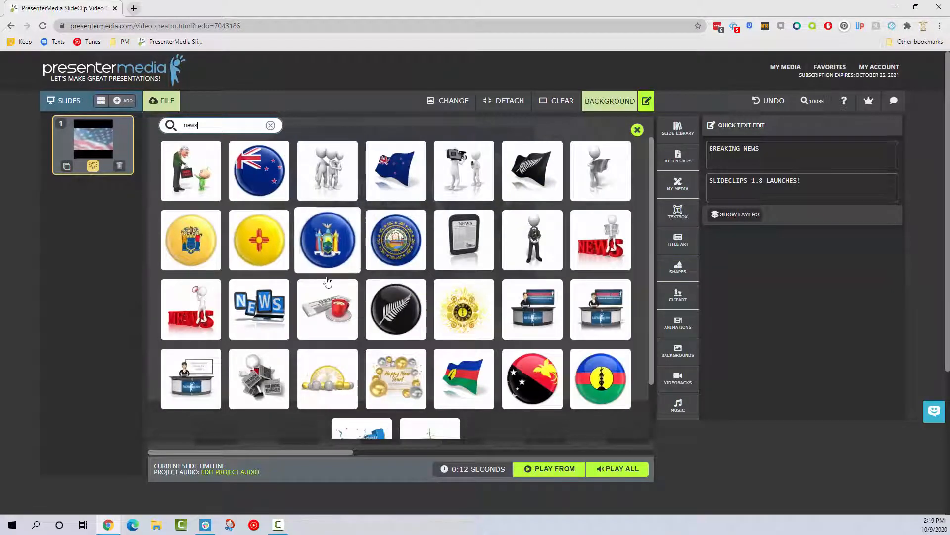
scroll(386, 300, down, 2)
scroll(391, 297, up, 1)
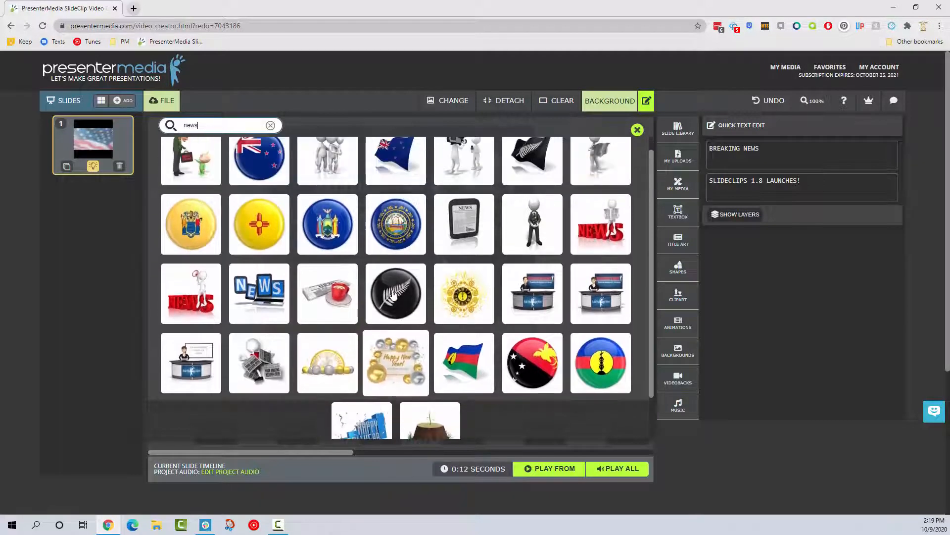
scroll(393, 295, down, 8)
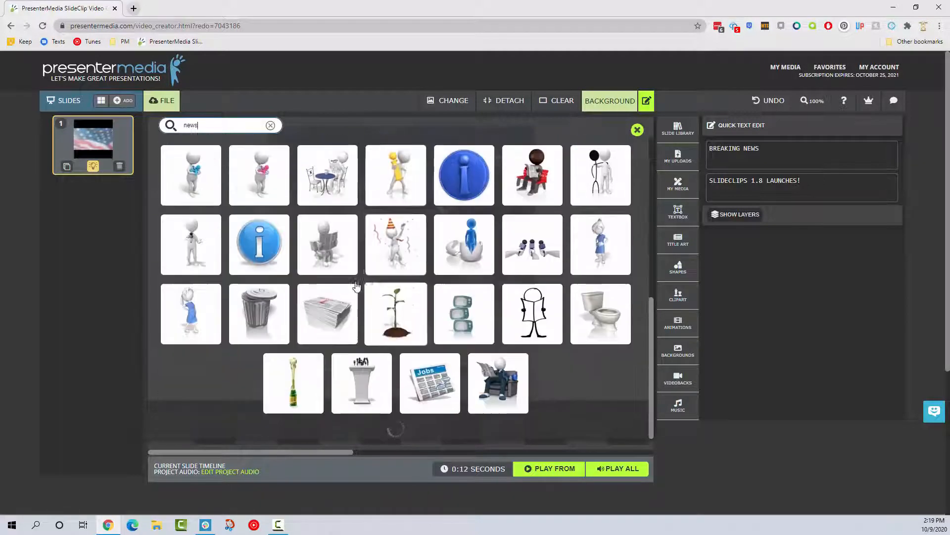
scroll(322, 254, down, 3)
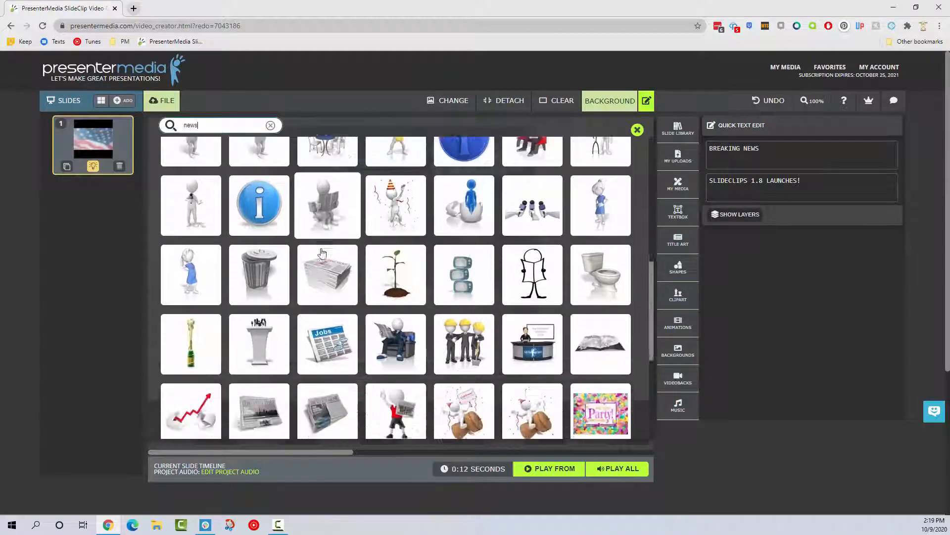
click(258, 303)
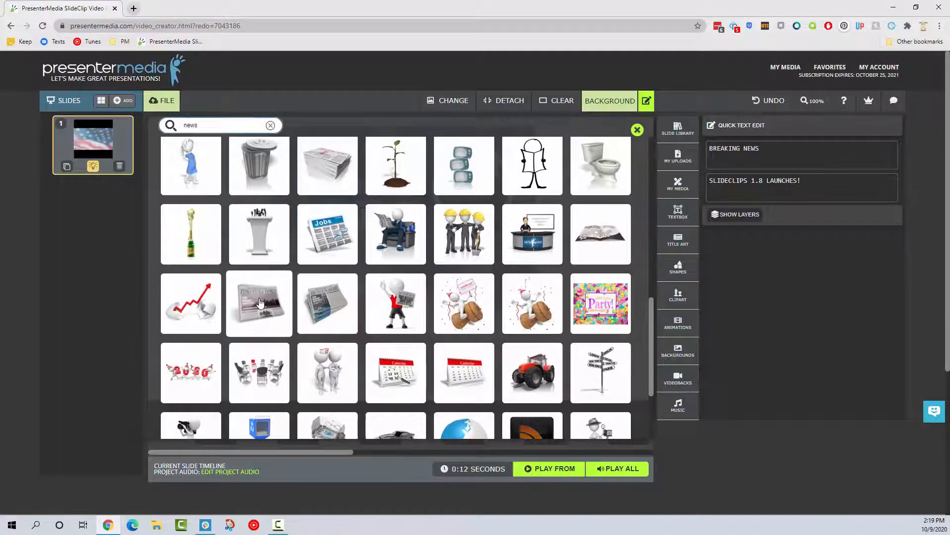
click(372, 269)
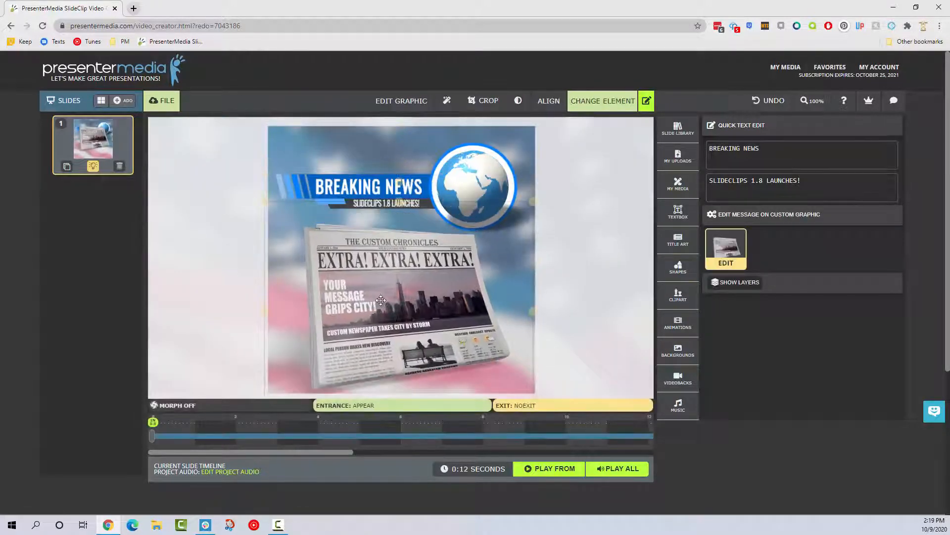
Step: Set the newspaper graphic's photo headline to "PRESENTERMEDIA LAUNCHES SLIDE CLIPS" on three lines and its subheading to "Takes video maker by storm"
click(728, 266)
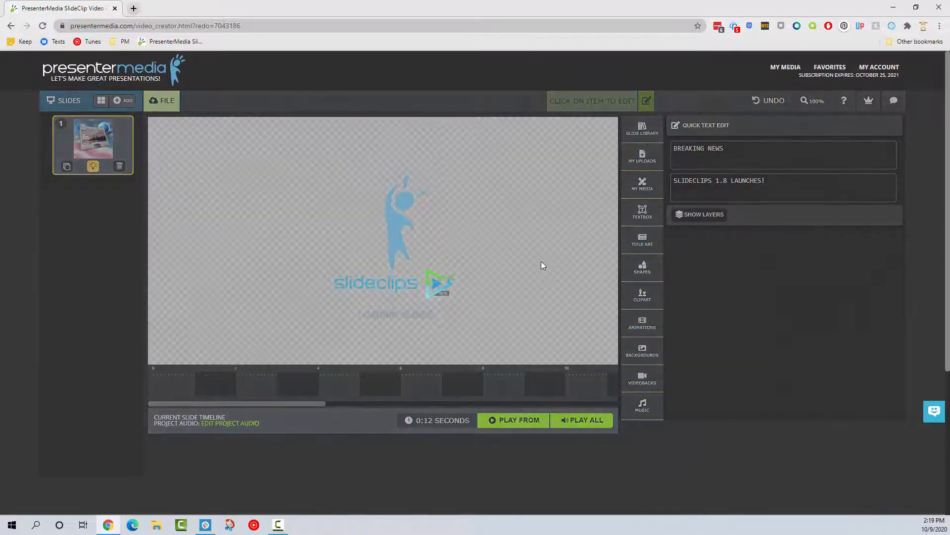
click(311, 219)
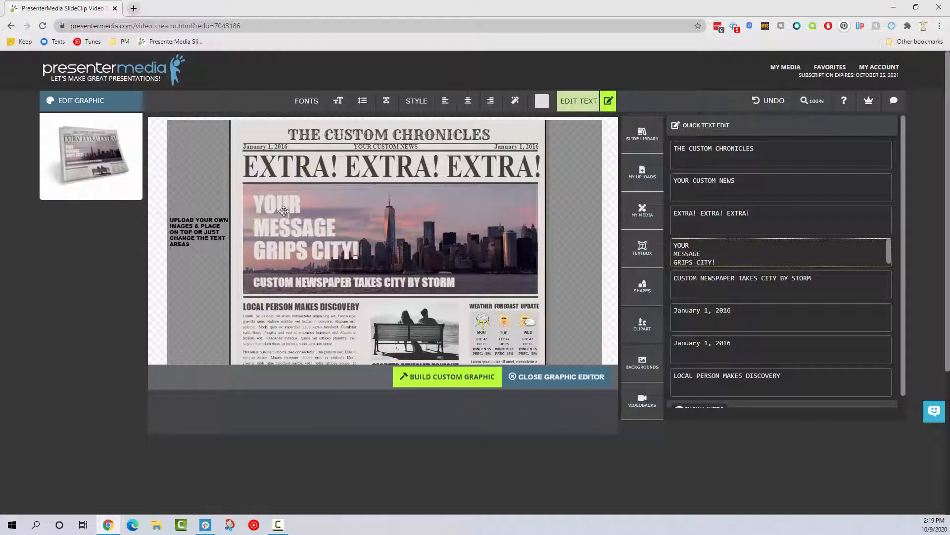
drag(729, 261, 745, 257)
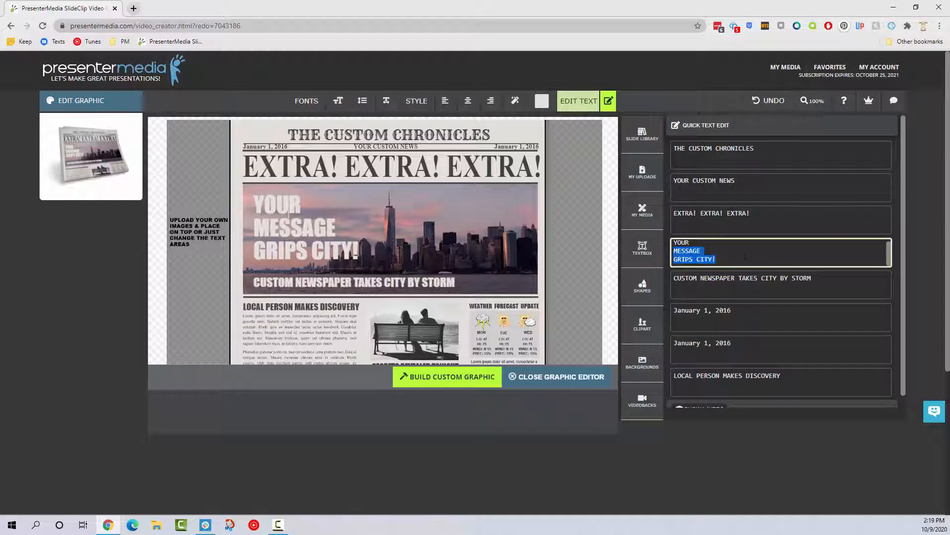
key(ctrl+a)
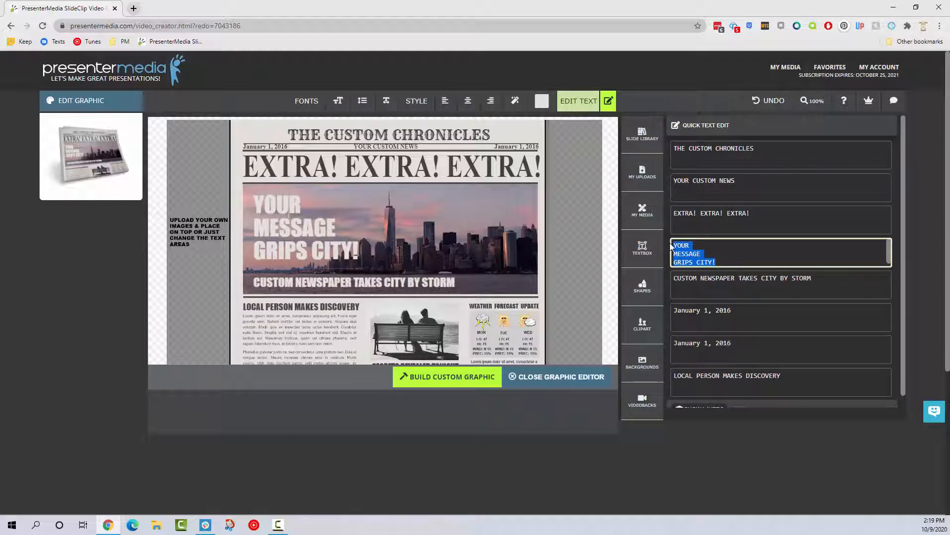
text(PRESENTERMEDIA)
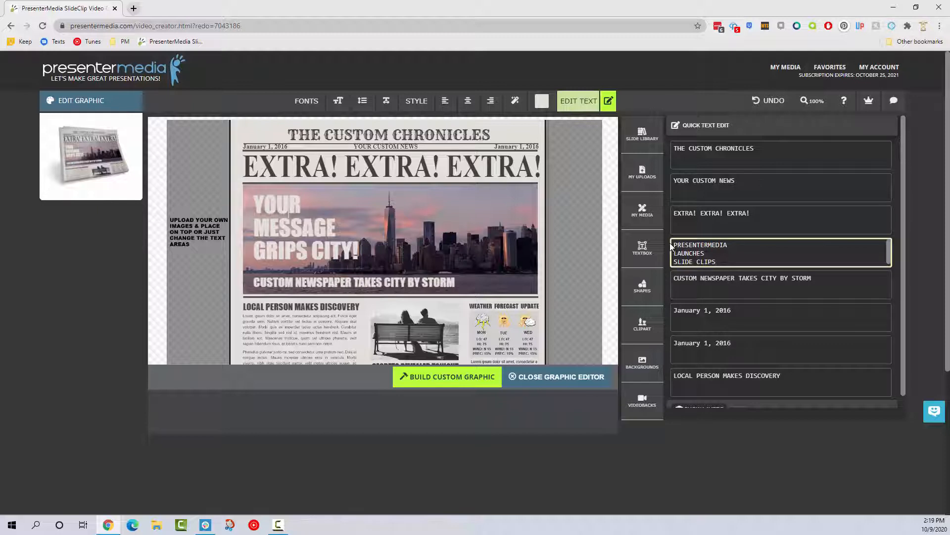
click(784, 279)
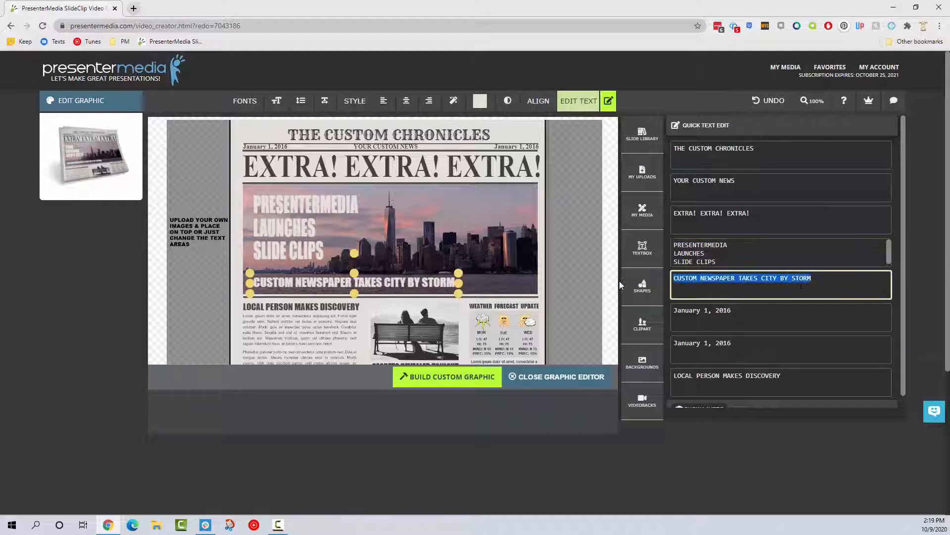
text(Takes video maker by storm)
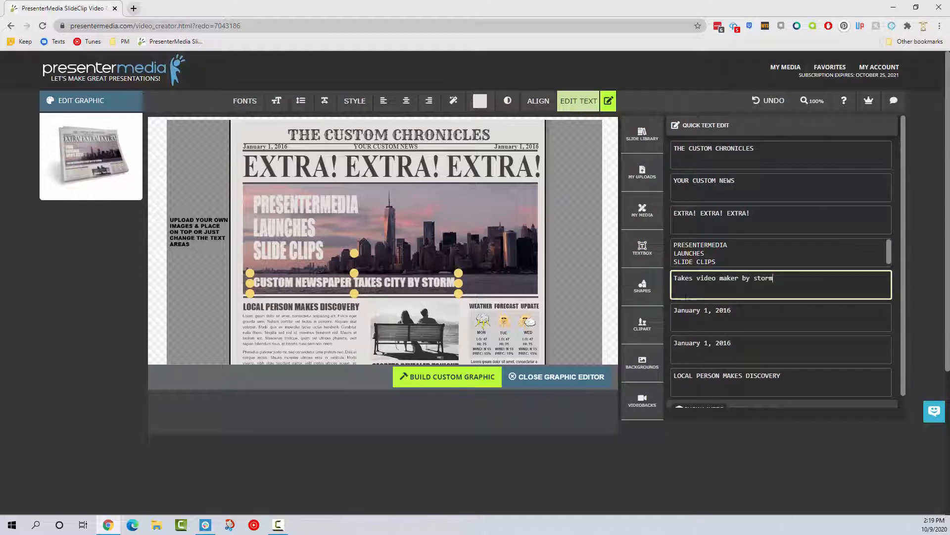
Step: Change both newspaper dates to January 1, 2020 and build the custom graphic
drag(720, 311, 731, 310)
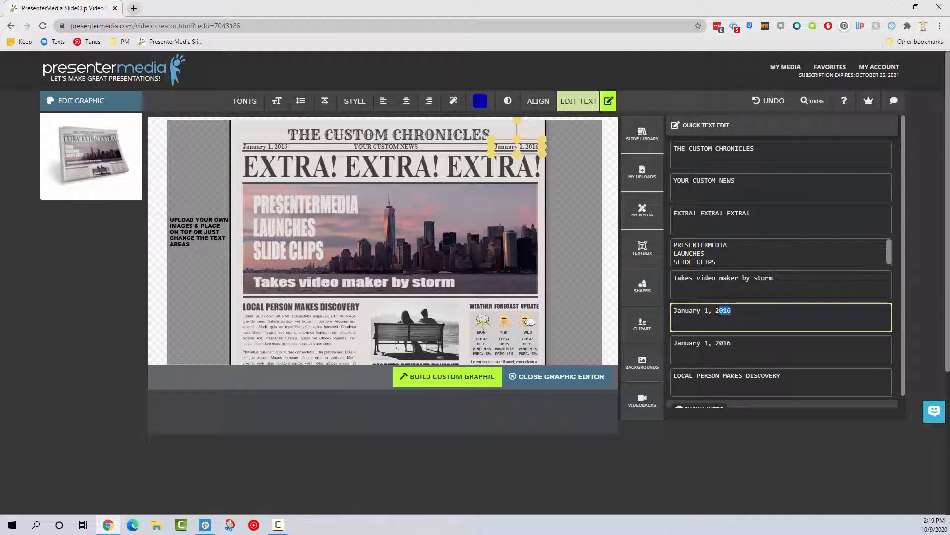
drag(733, 343, 729, 343)
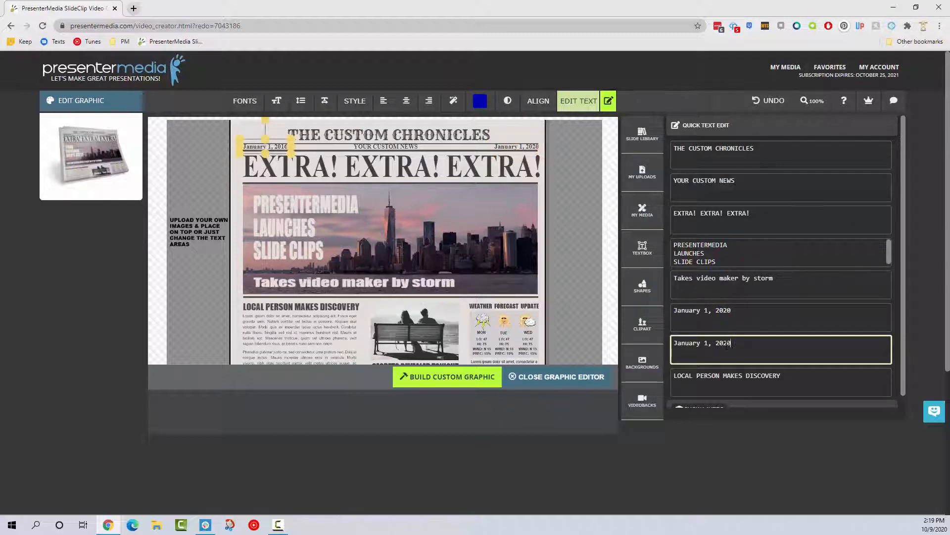
click(746, 187)
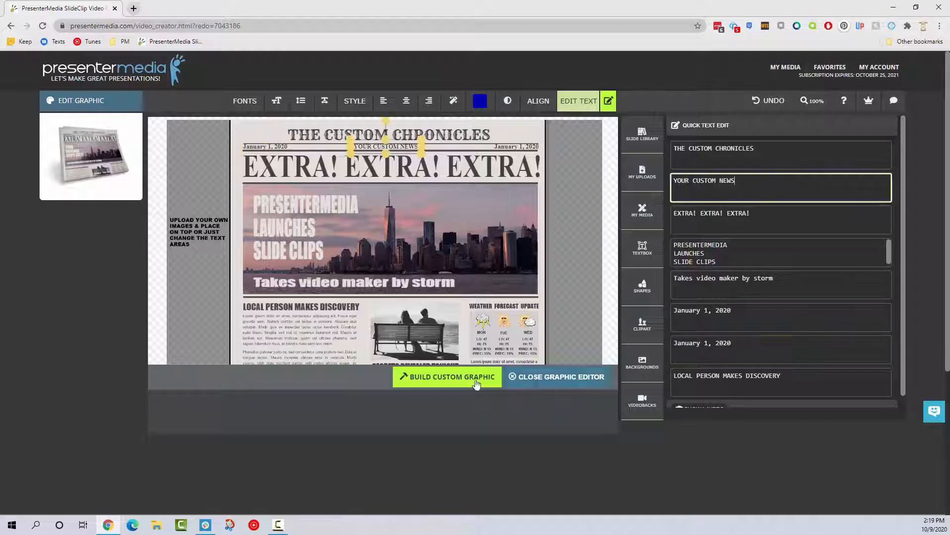
click(456, 380)
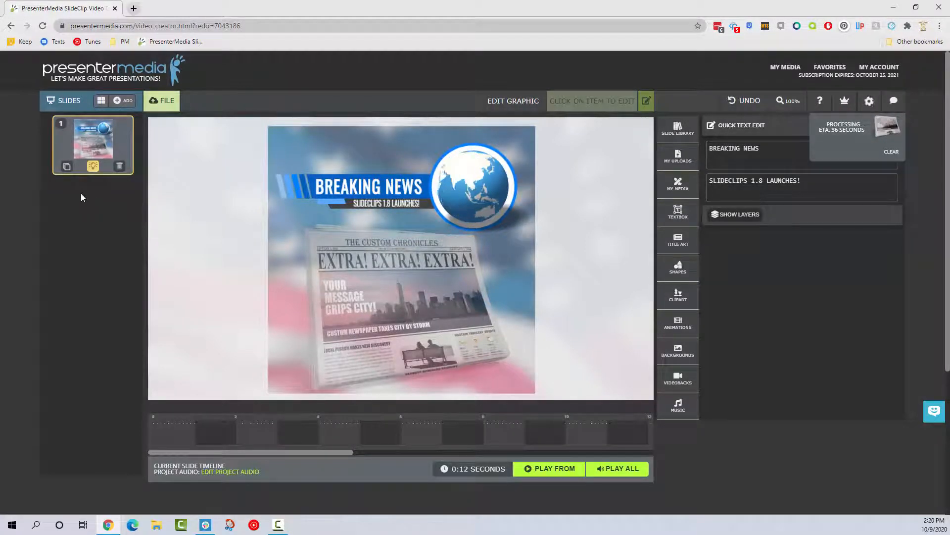
Step: Add a blank slide after slide 1 and delete it again
click(124, 102)
click(111, 123)
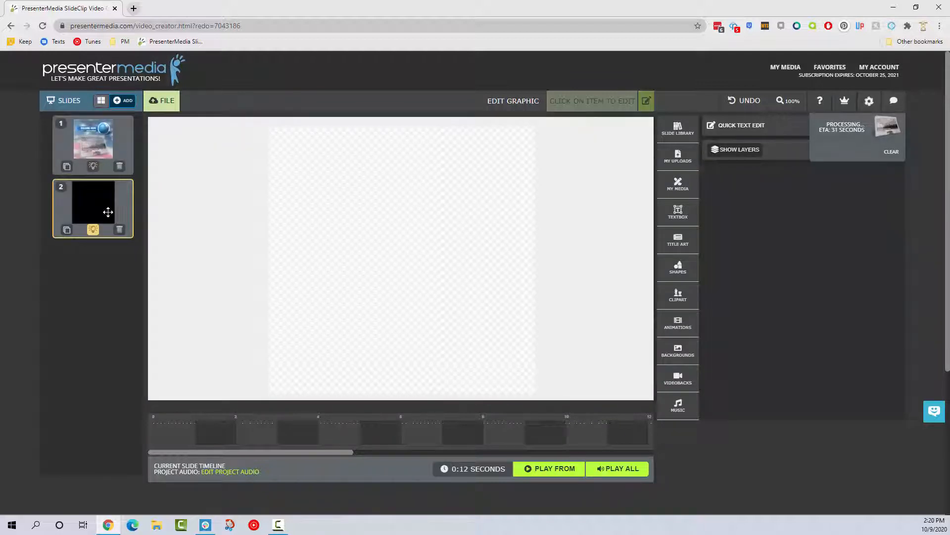
click(119, 229)
click(517, 100)
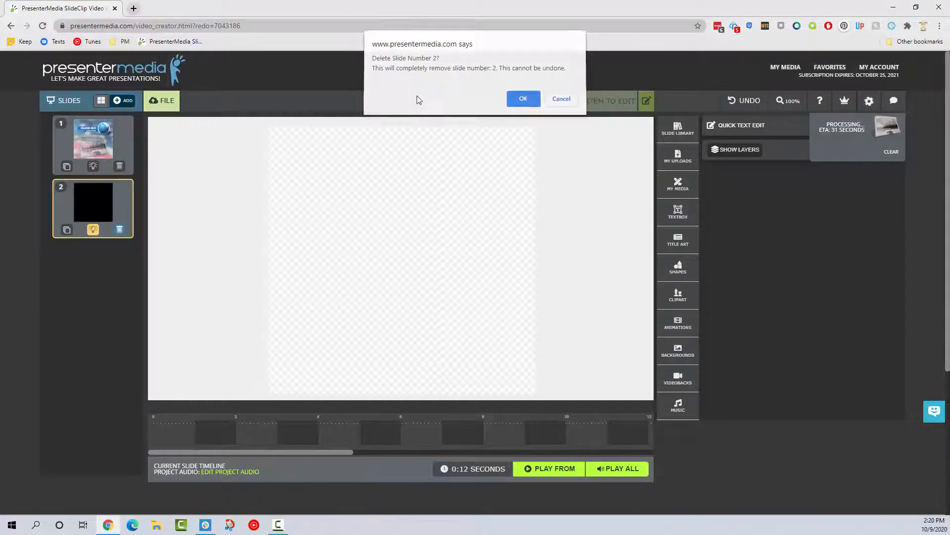
Step: Add the slides of a saved autumn photo project to the current project
click(128, 102)
click(106, 143)
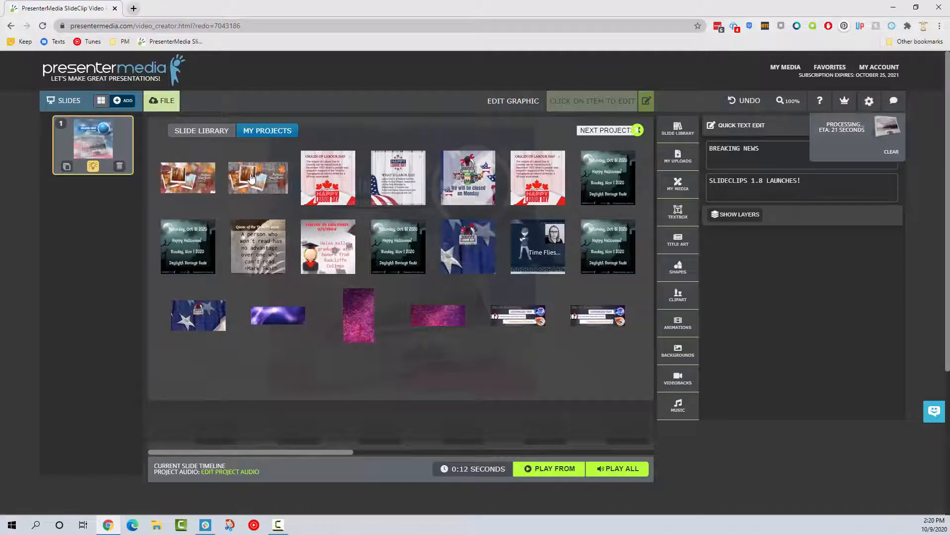
click(217, 175)
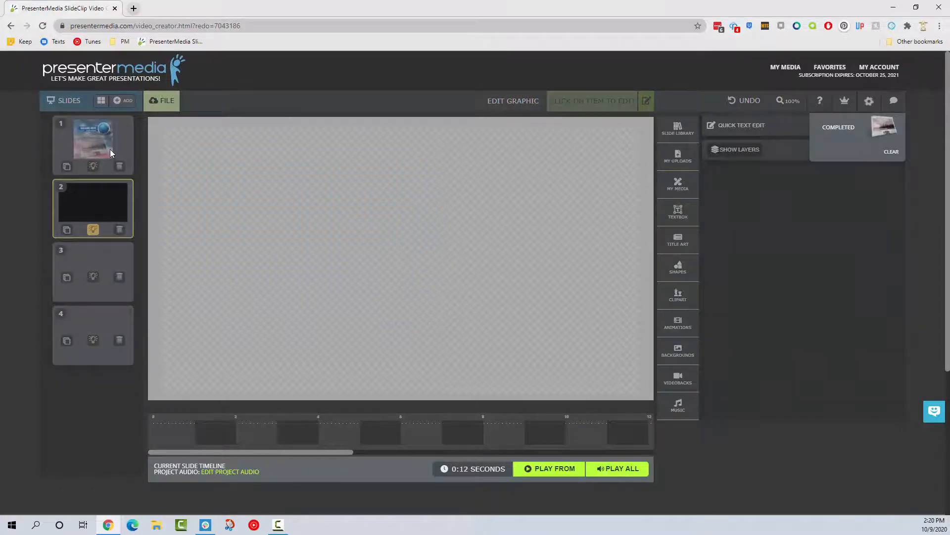
Step: Review the Breaking News slide and the three added autumn slides, then return to the first slide
click(110, 166)
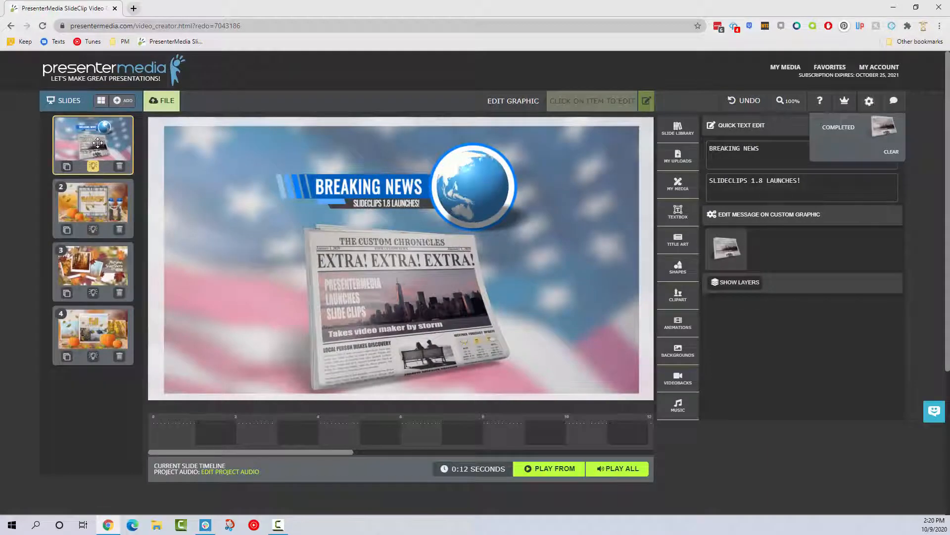
click(99, 203)
click(106, 263)
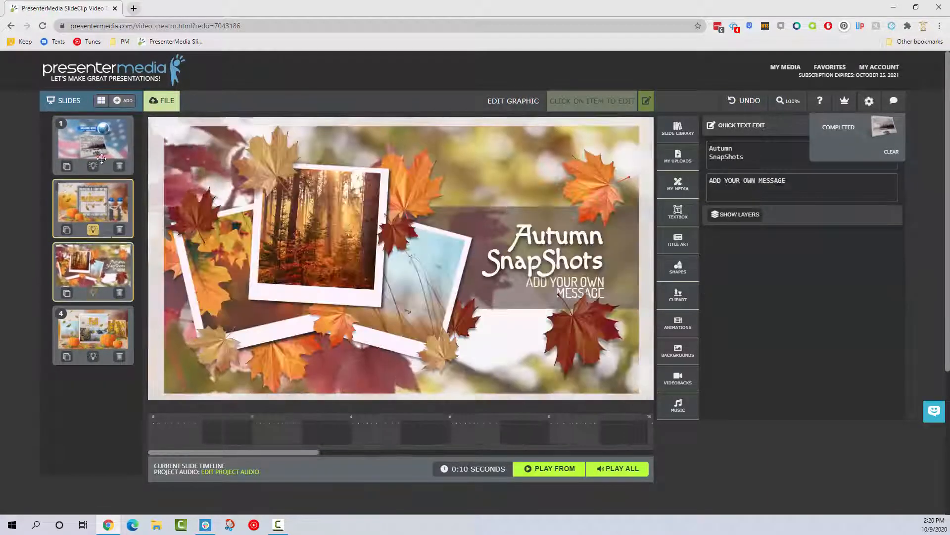
click(99, 143)
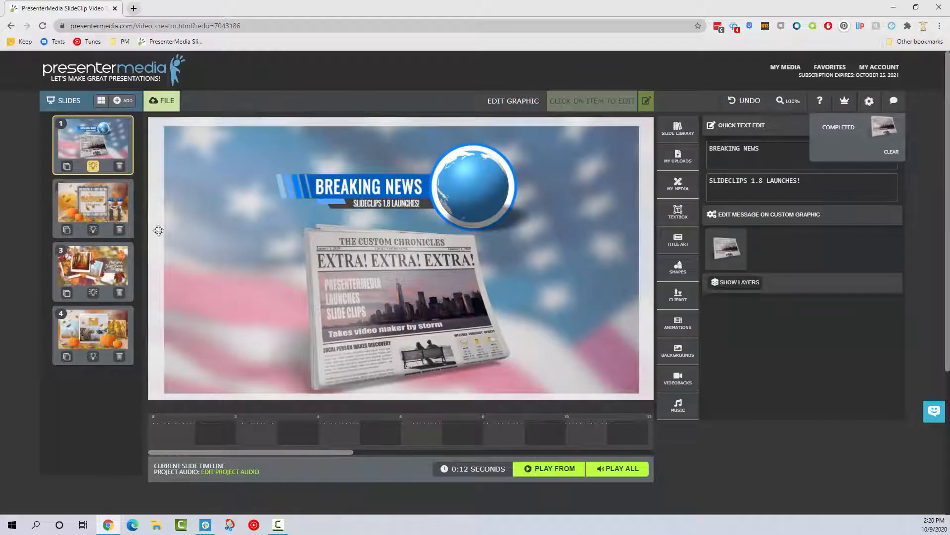
click(93, 214)
click(94, 267)
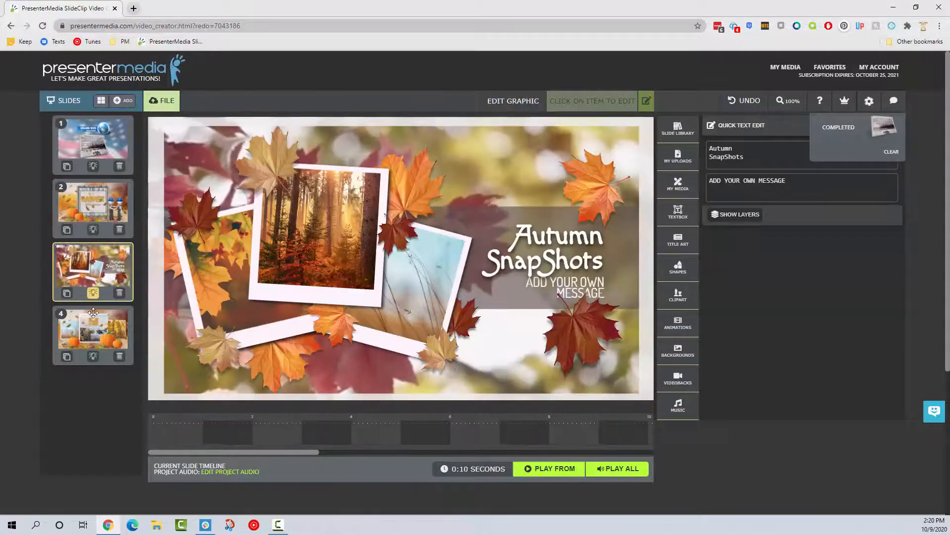
click(94, 332)
click(101, 148)
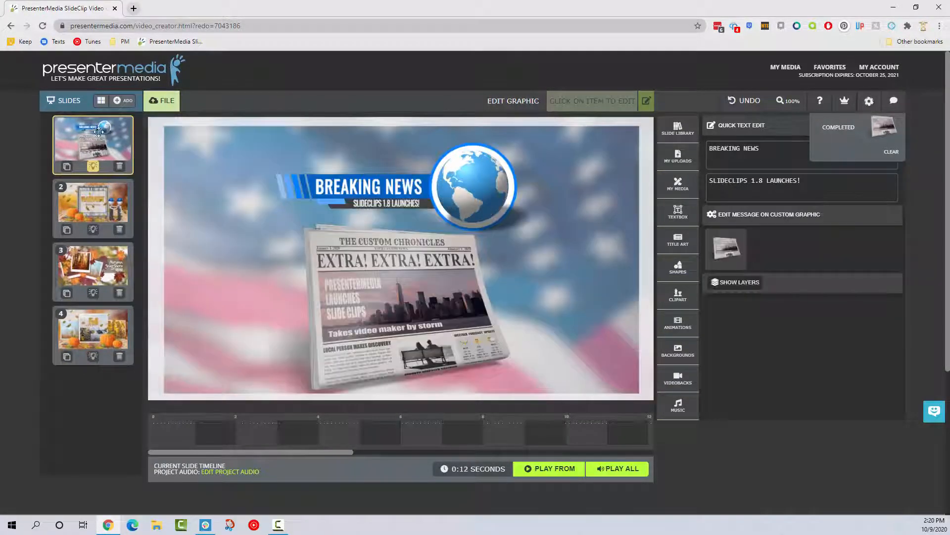
Step: Delete autumn slides 2, 3 and 4 together so only the Breaking News slide is kept
click(119, 228)
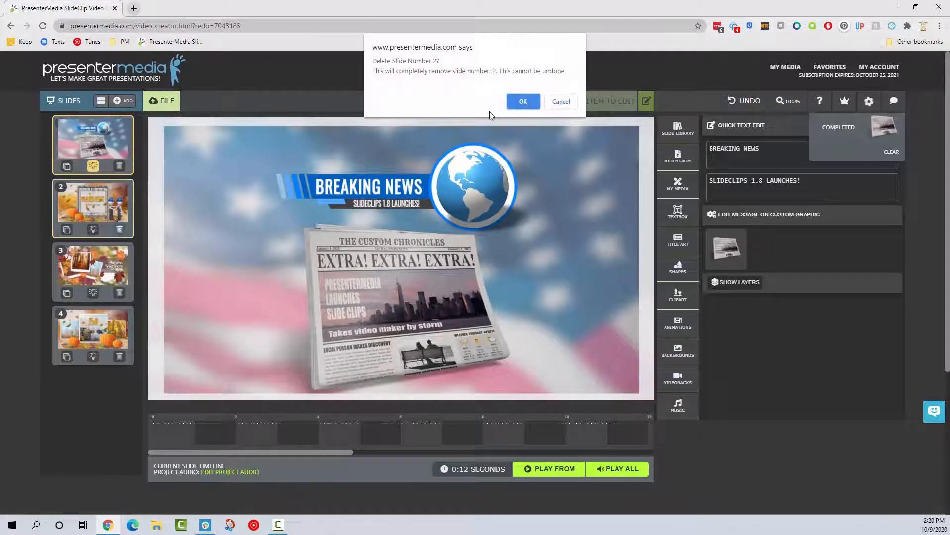
click(560, 102)
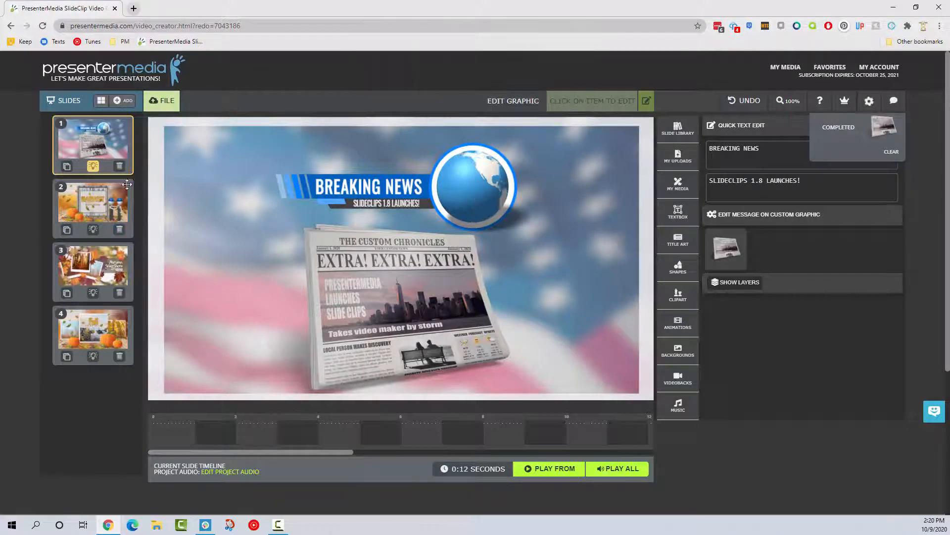
click(94, 208)
ctrl+click(106, 249)
ctrl+click(94, 329)
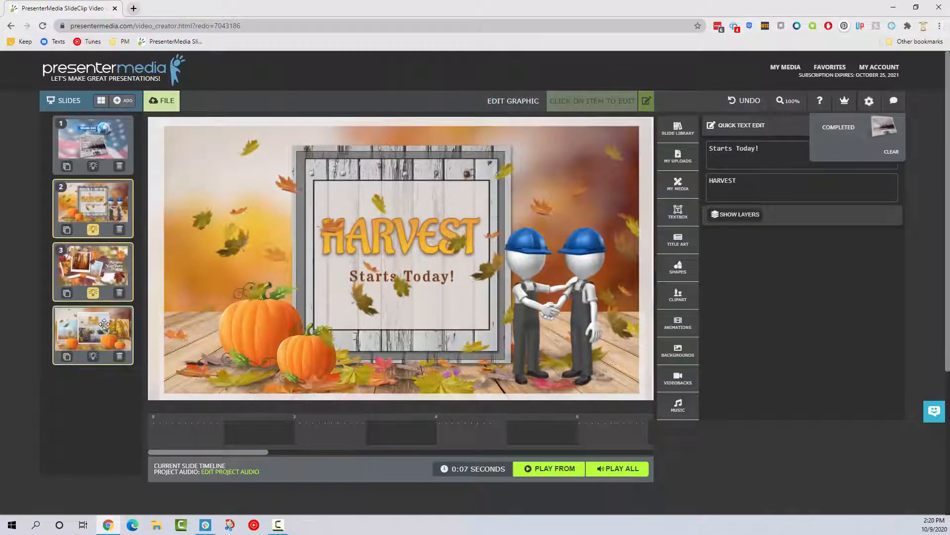
click(119, 356)
click(523, 101)
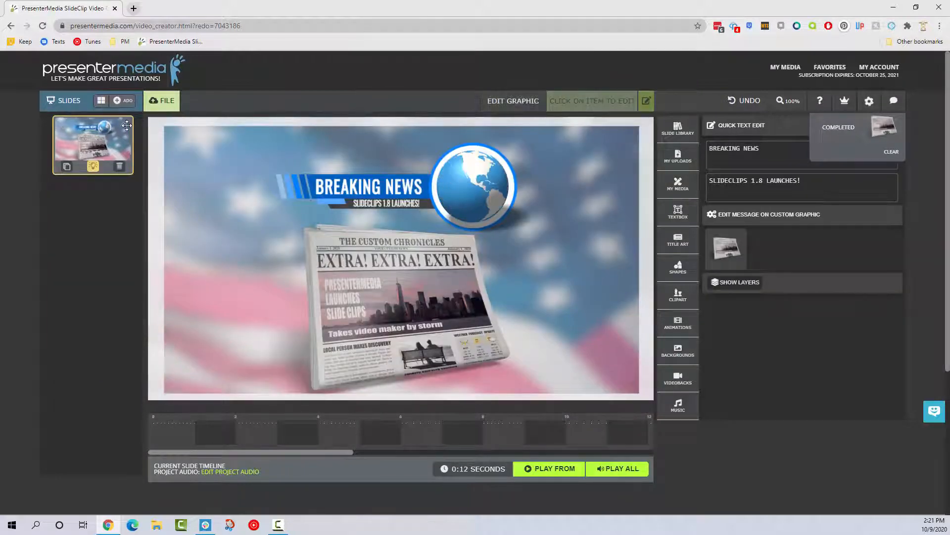
Step: Change the project dimensions to the Instagram Post 1:1 preset
click(166, 103)
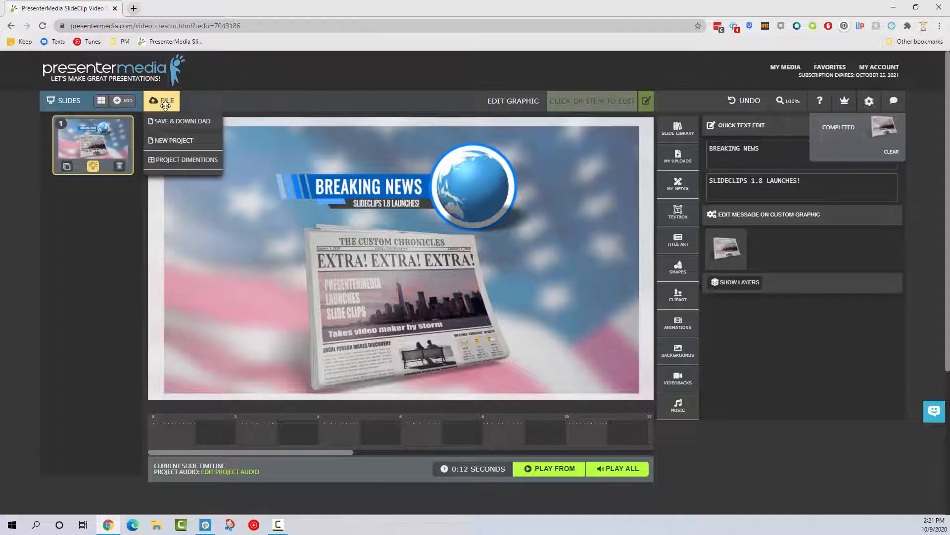
click(168, 160)
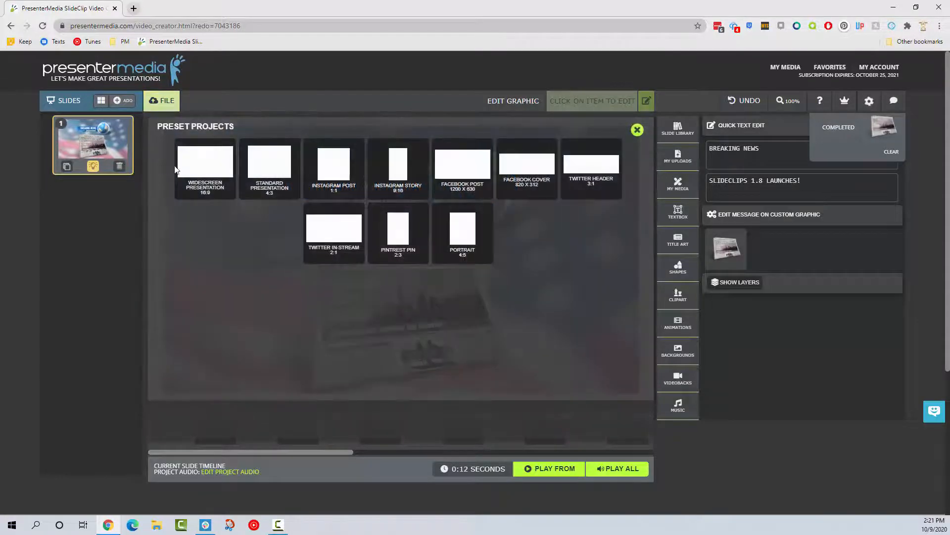
click(344, 173)
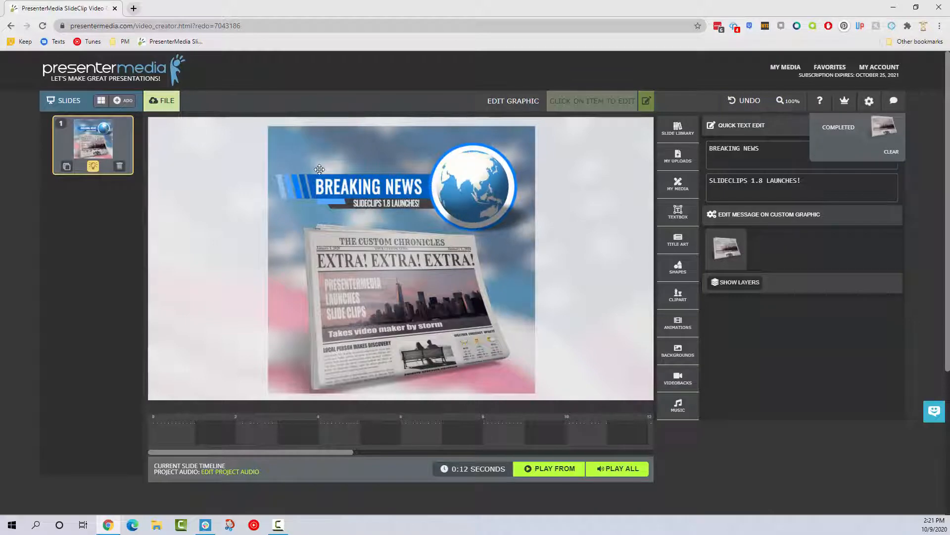
Step: Add the square Halloween slide from a saved project after slide 1, view it and delete it again
click(128, 101)
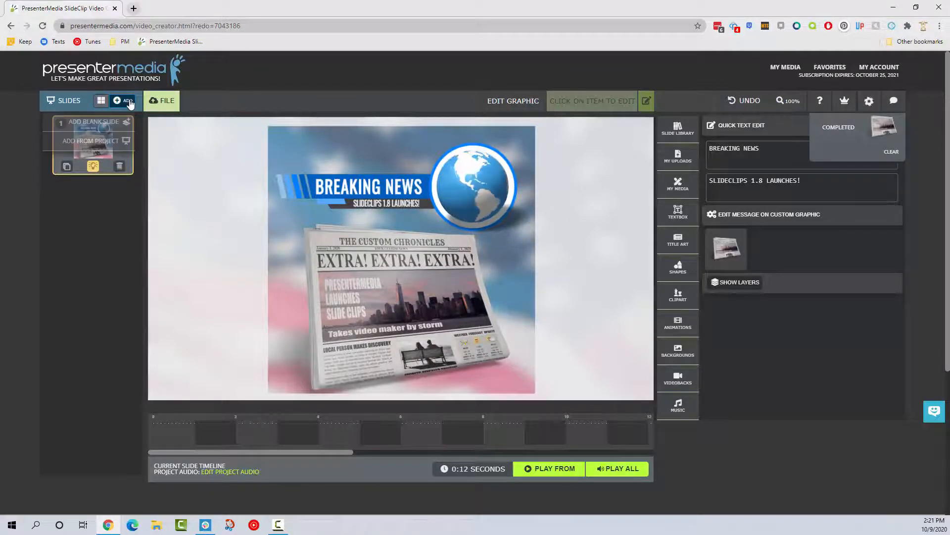
click(106, 143)
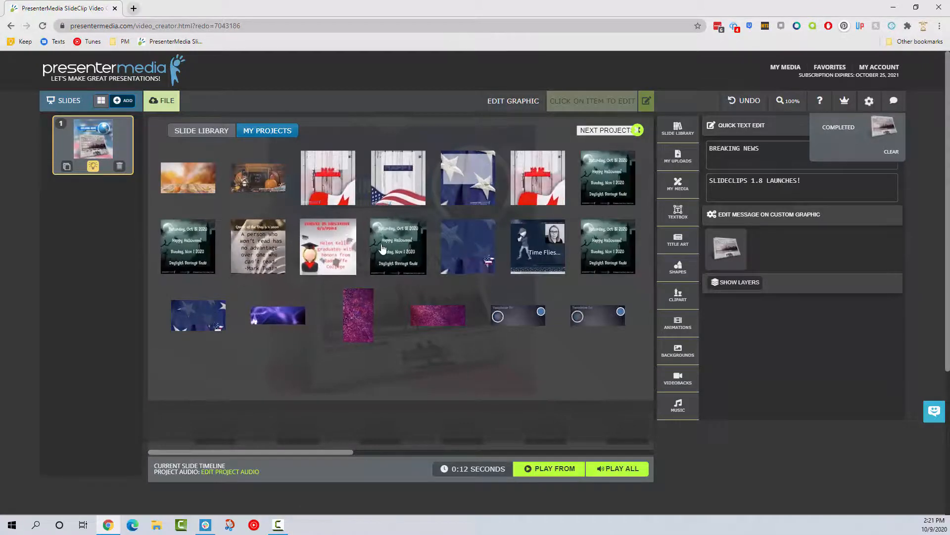
click(216, 237)
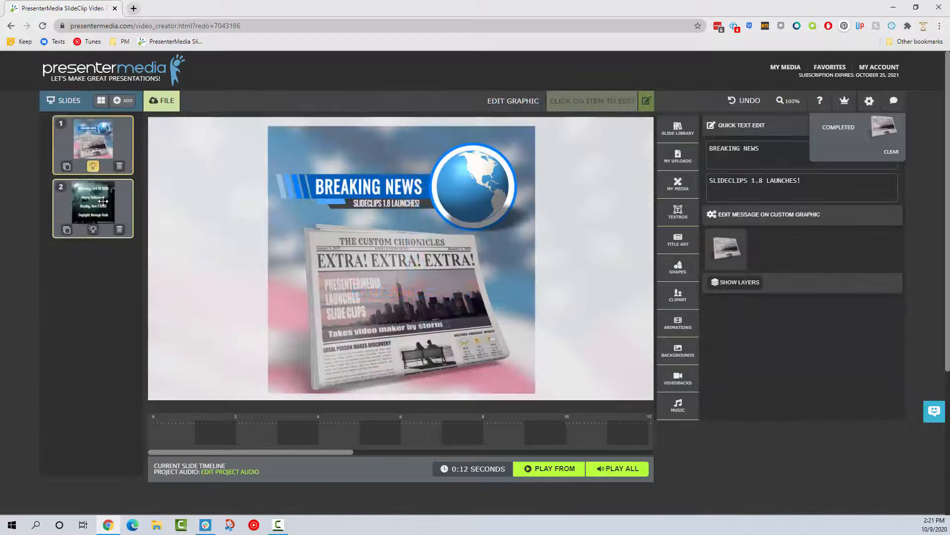
click(103, 200)
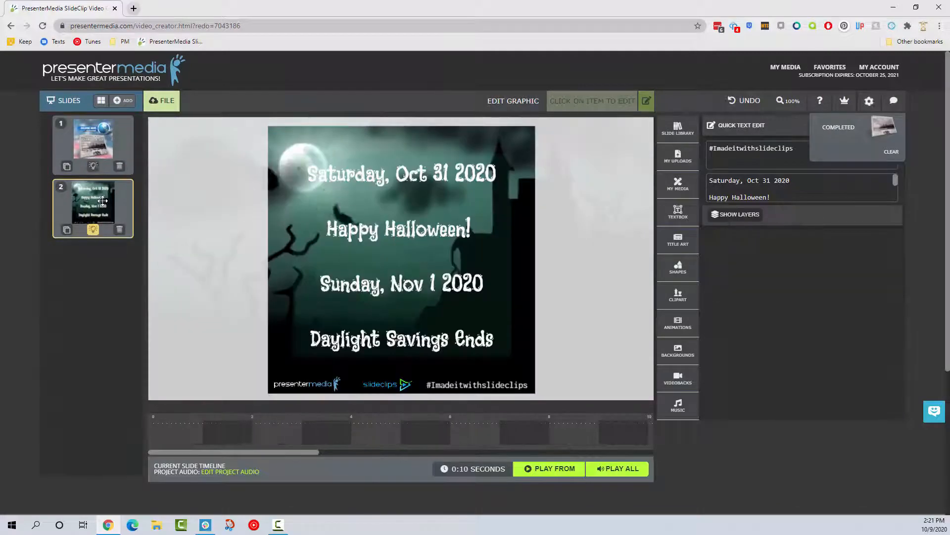
click(101, 143)
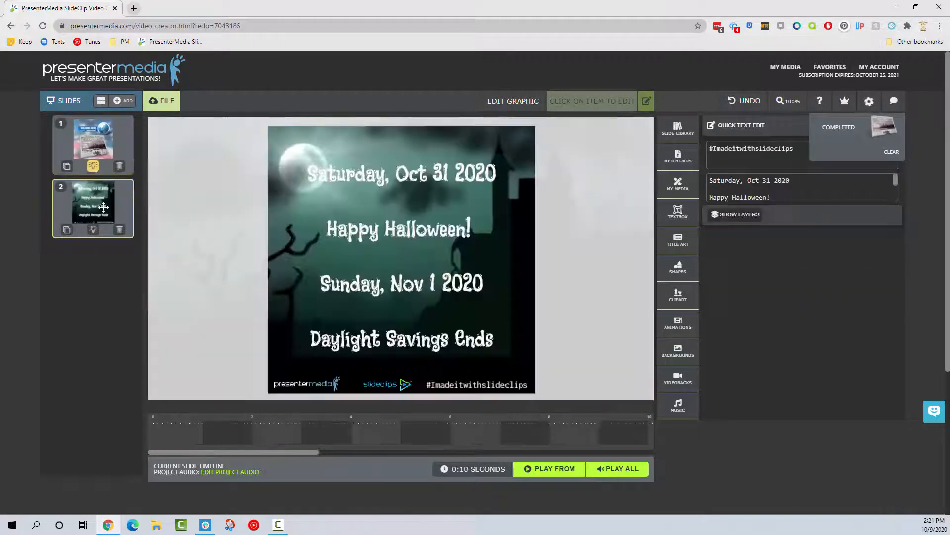
click(121, 231)
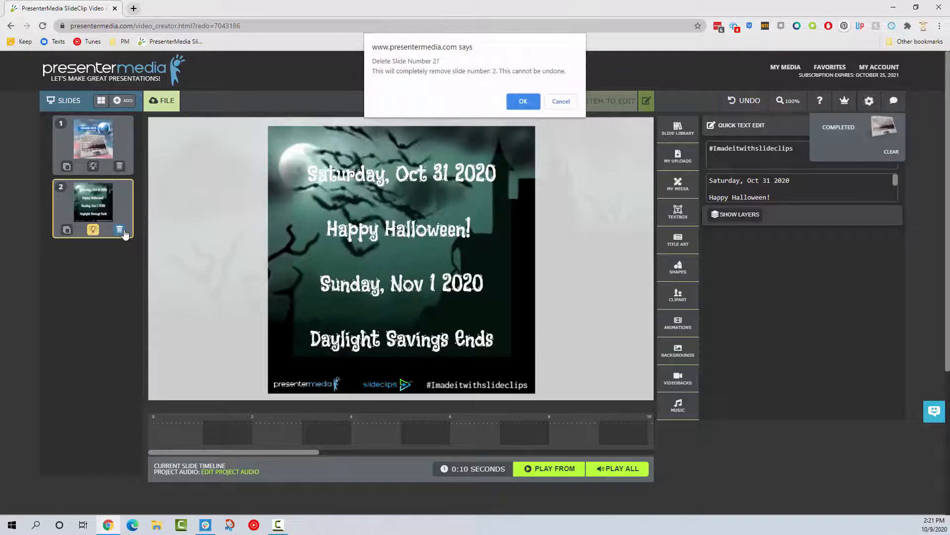
click(521, 100)
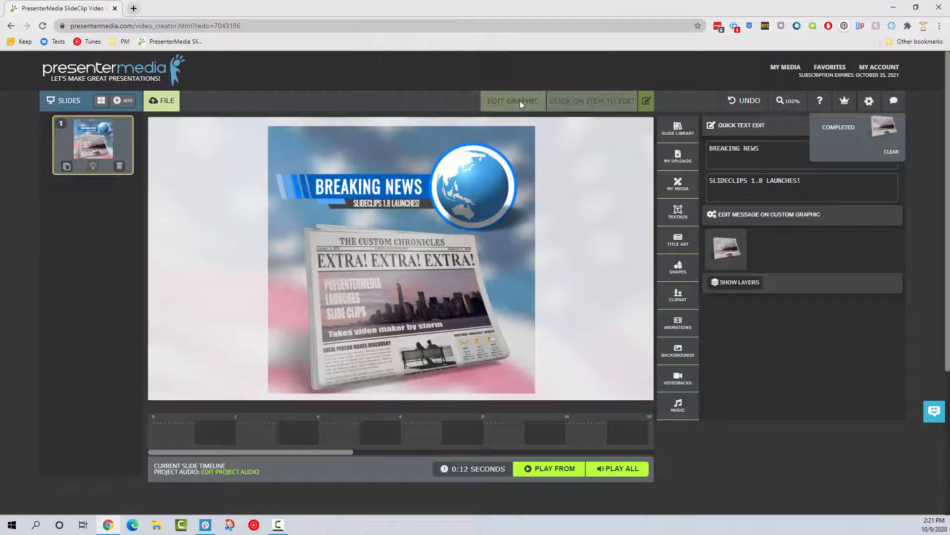
Step: Preview the whole project, clear the completed-graphic notification and stop the playback
click(354, 291)
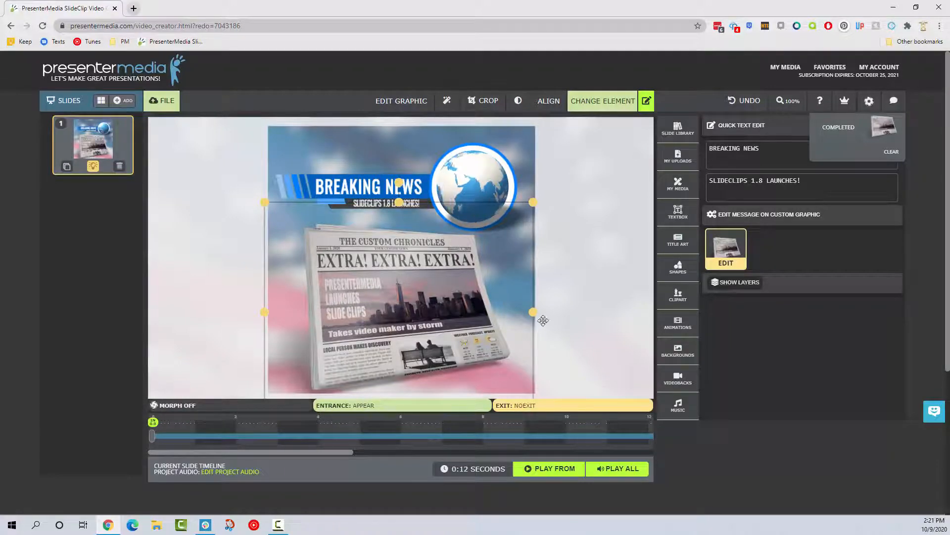
click(568, 343)
click(616, 468)
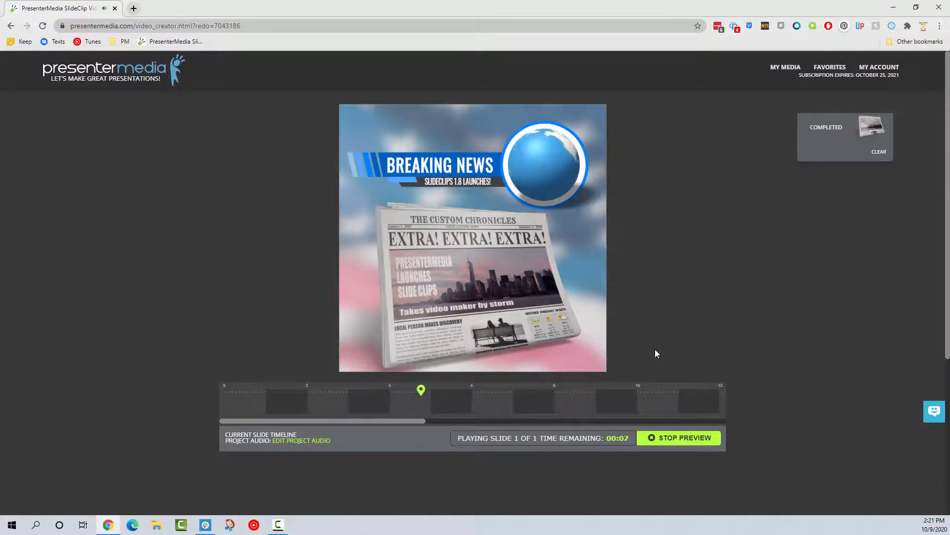
click(879, 151)
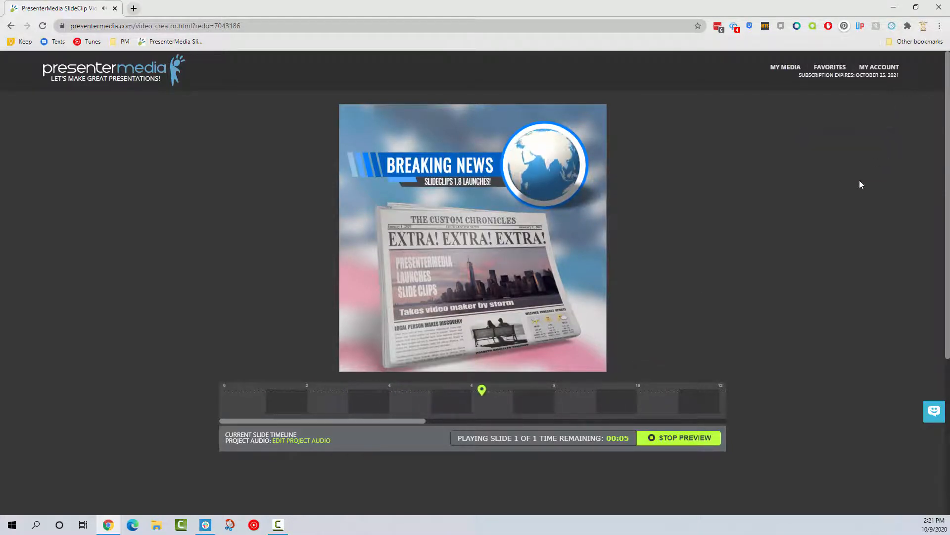
click(681, 439)
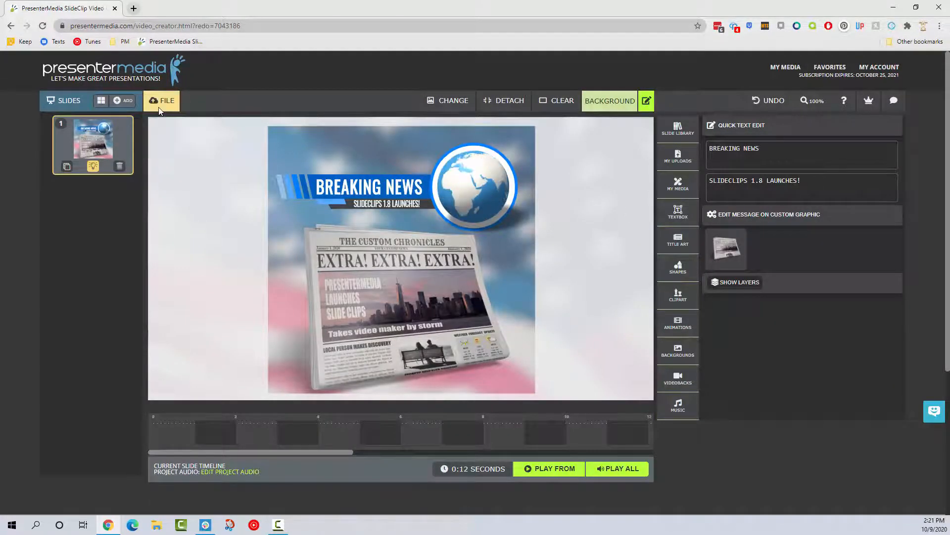
Step: Save the project and start producing the SlideClip video for download
click(159, 101)
click(182, 120)
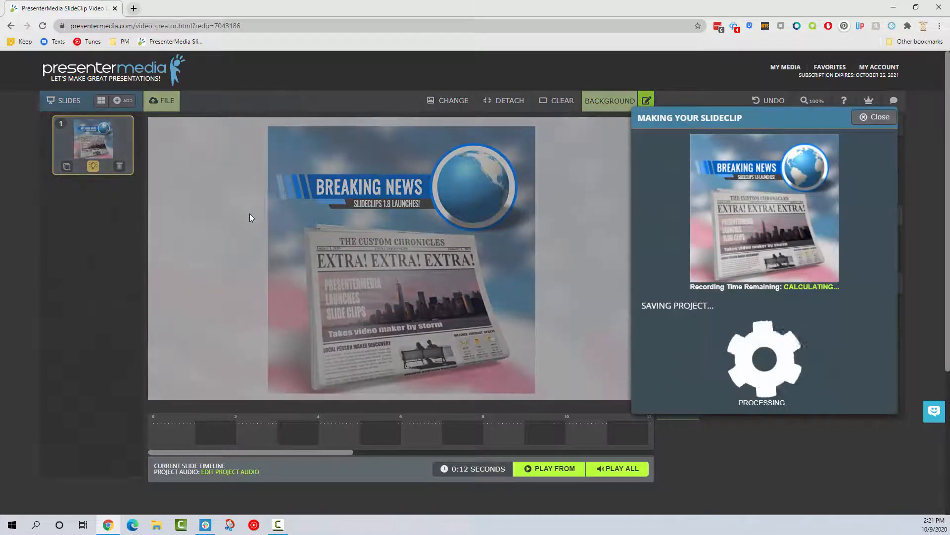